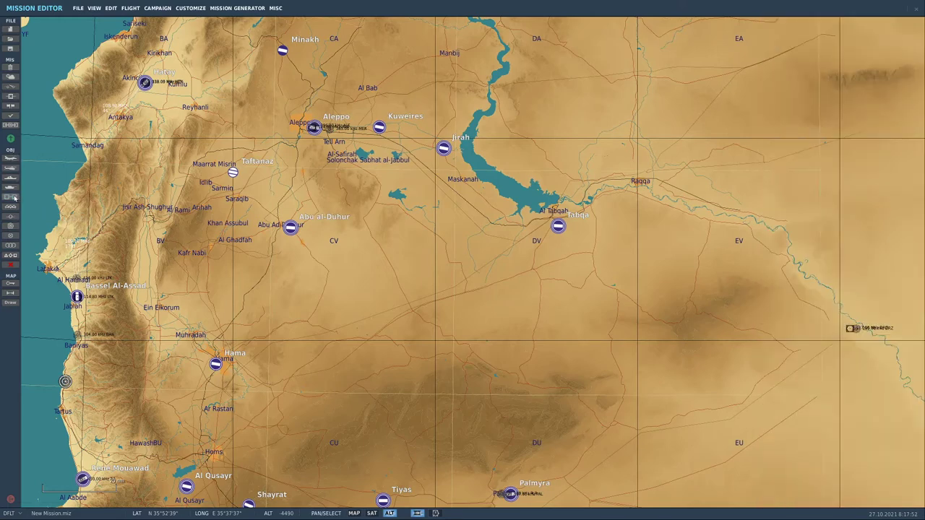
Open the group template tool and choose the UK's Rapier SAM Battery UK template
click(15, 197)
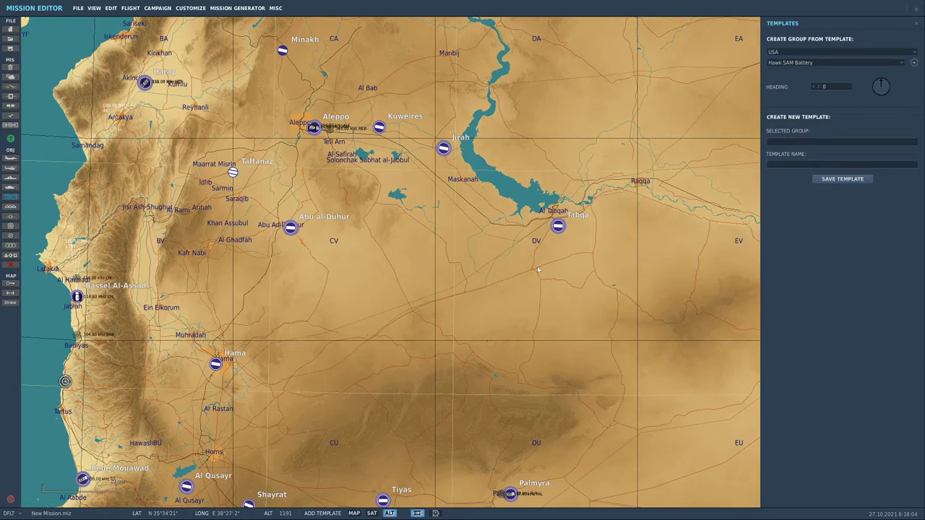
click(810, 55)
scroll(818, 99, up, 5)
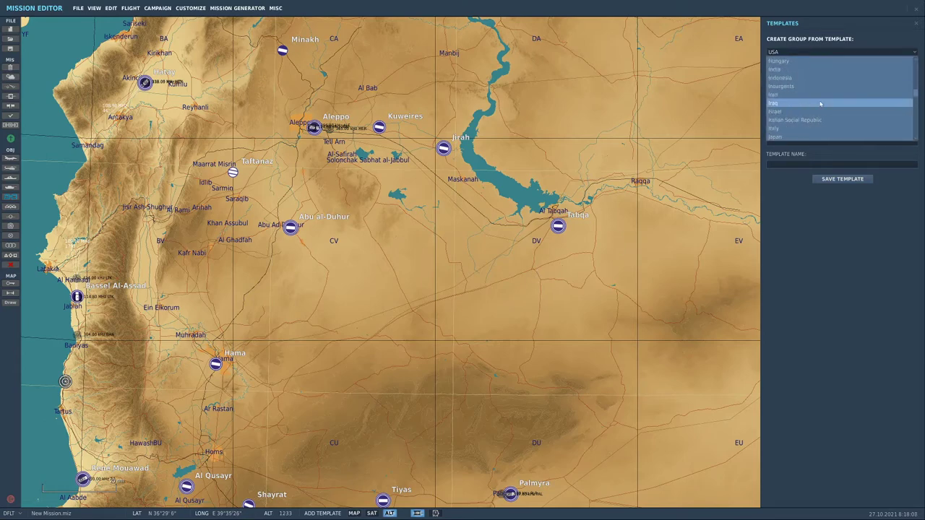
scroll(819, 102, down, 3)
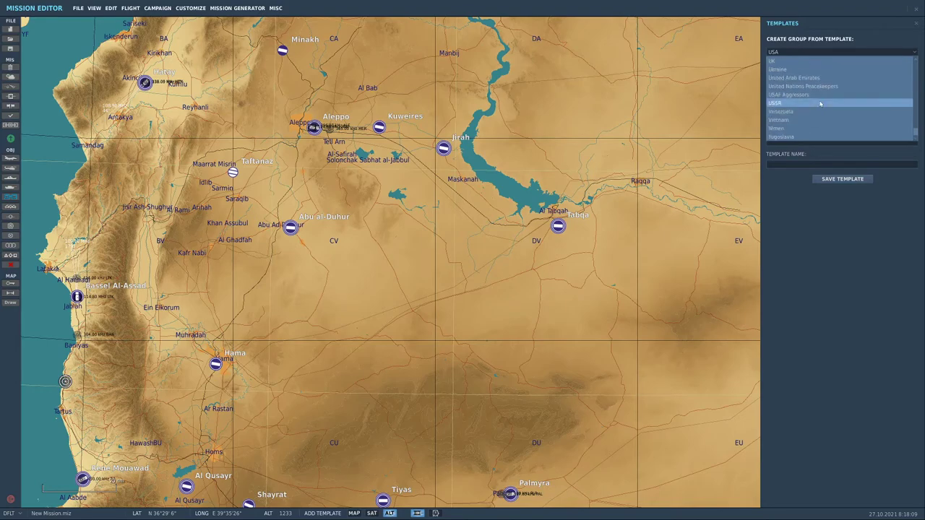
click(790, 78)
click(812, 63)
click(824, 70)
right_drag(406, 328, 385, 319)
scroll(385, 319, up, 4)
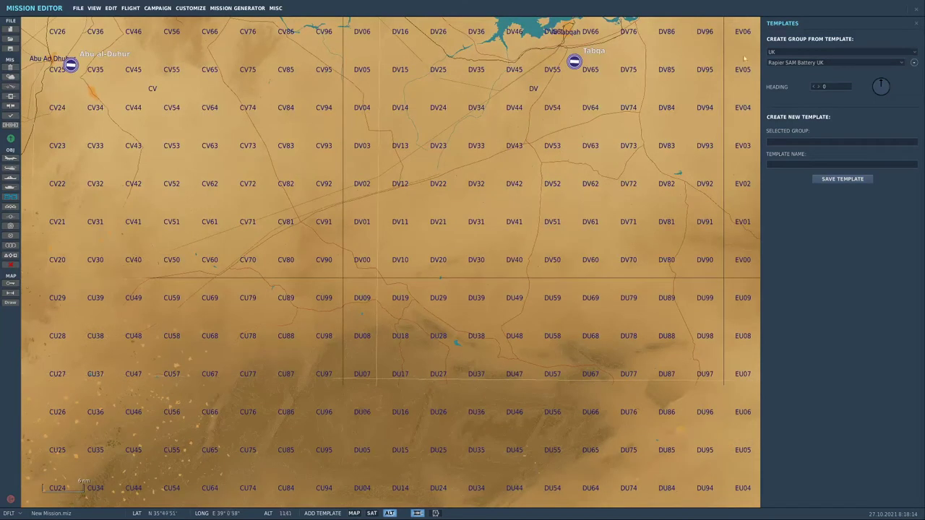
Switch the template country to USA and review its templates, keeping Hawk SAM Battery selected
click(838, 52)
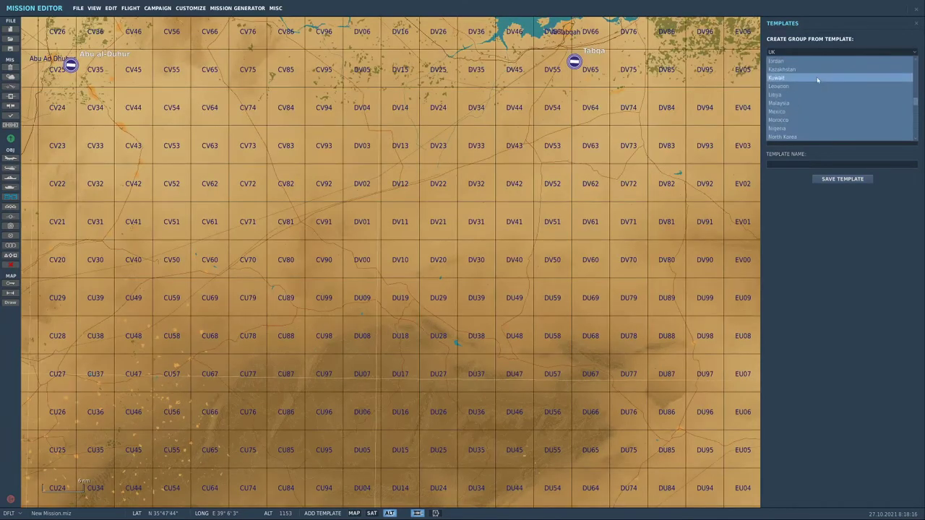
click(809, 61)
click(831, 63)
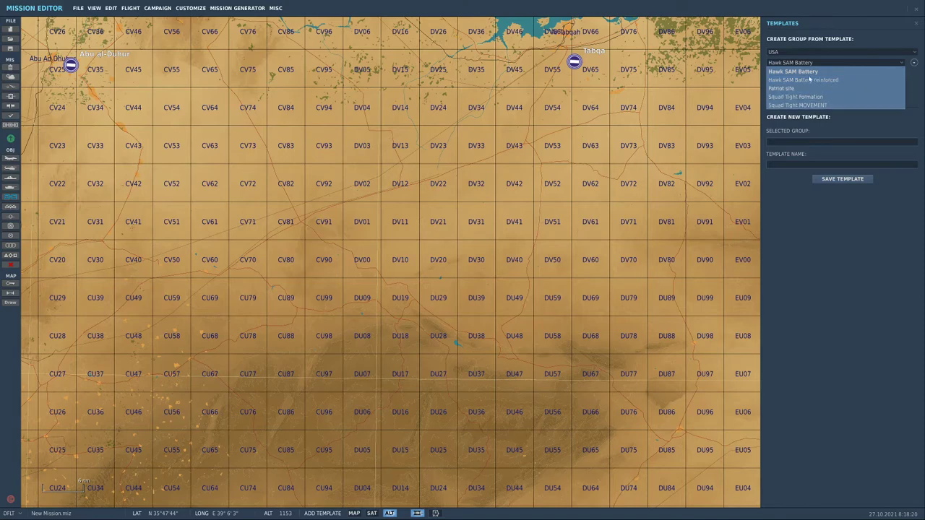
click(818, 64)
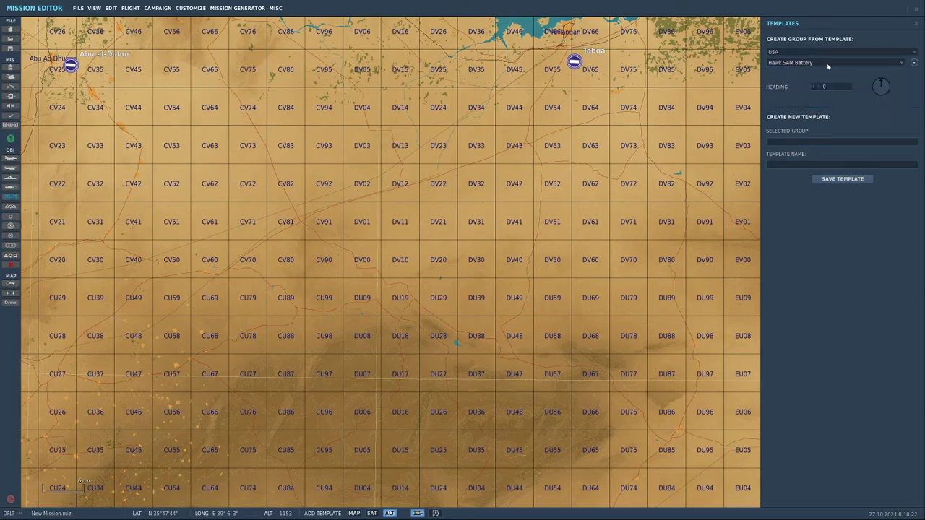
Set the template country to Russia and choose the SA-10 (S-300PS) site template
click(812, 52)
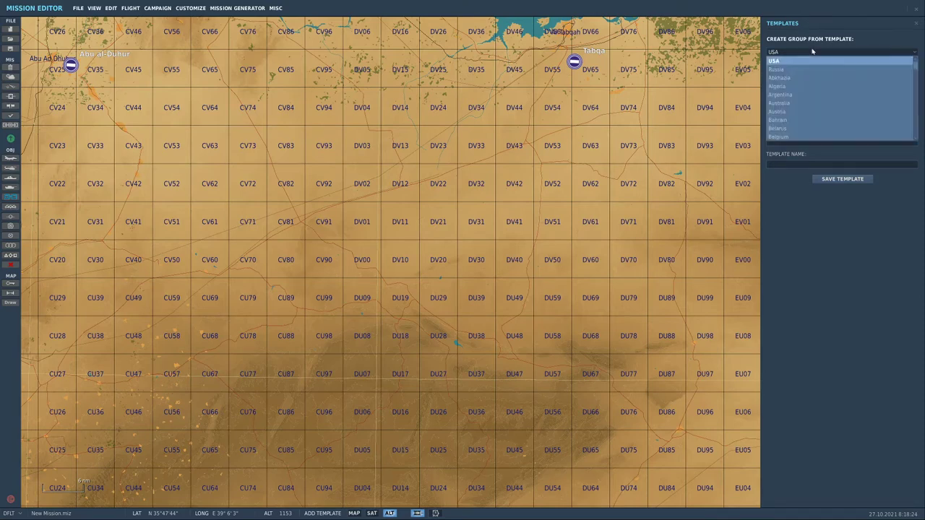
click(808, 67)
click(810, 64)
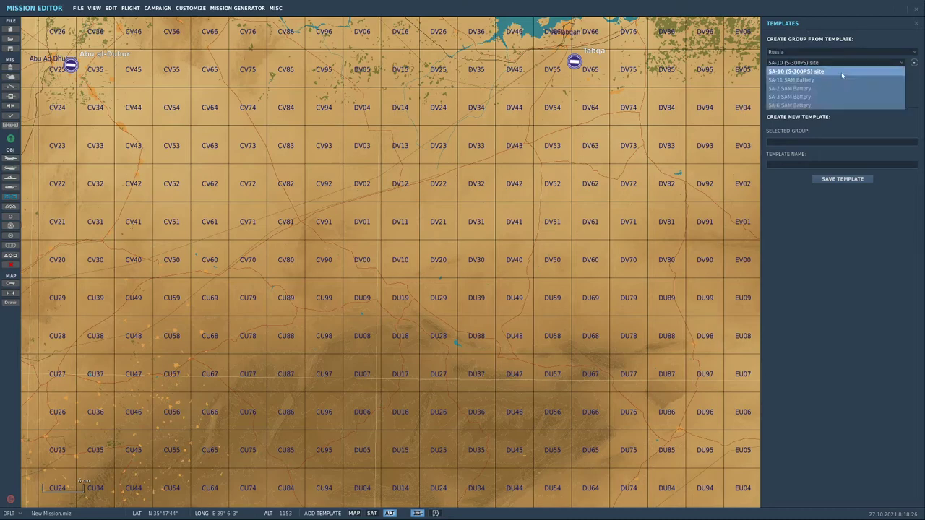
click(831, 71)
Place the SA-10 site on open ground southeast of the town in grid square DV74
scroll(462, 169, up, 3)
scroll(455, 151, up, 3)
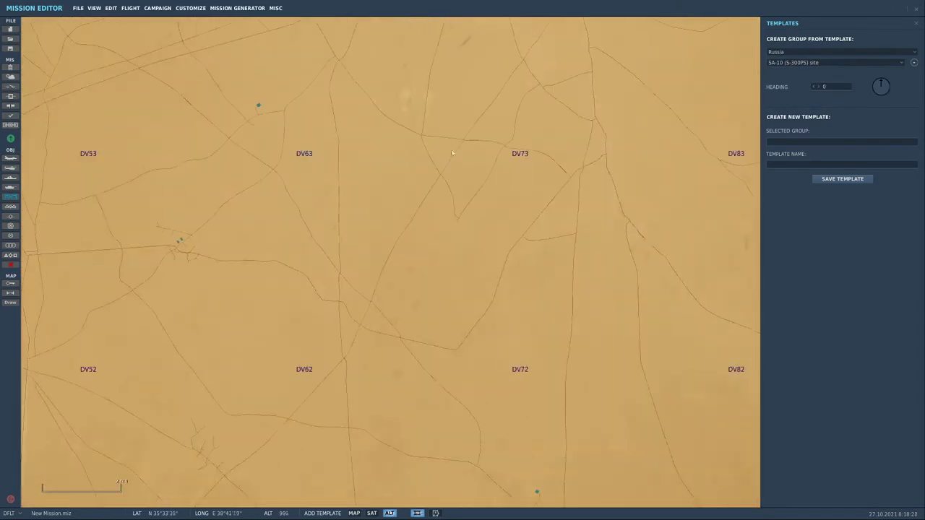
scroll(536, 142, down, 1)
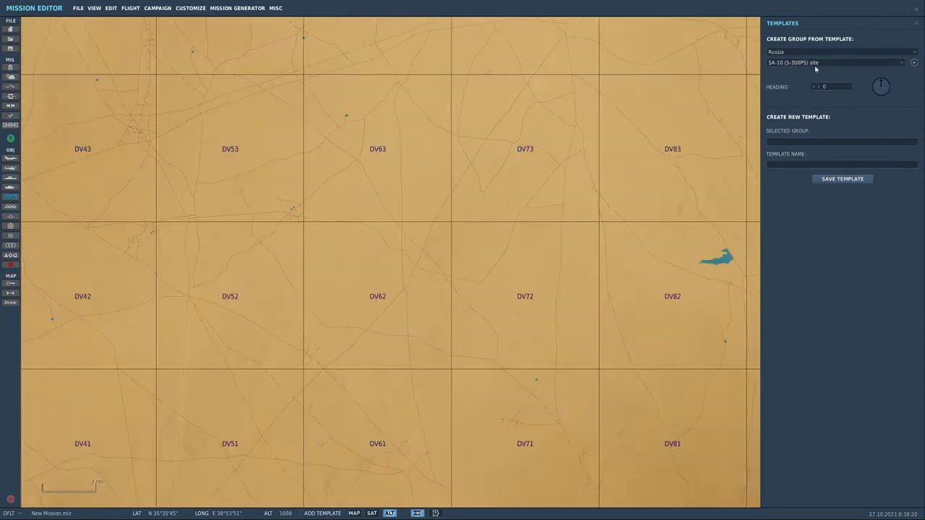
scroll(433, 181, up, 5)
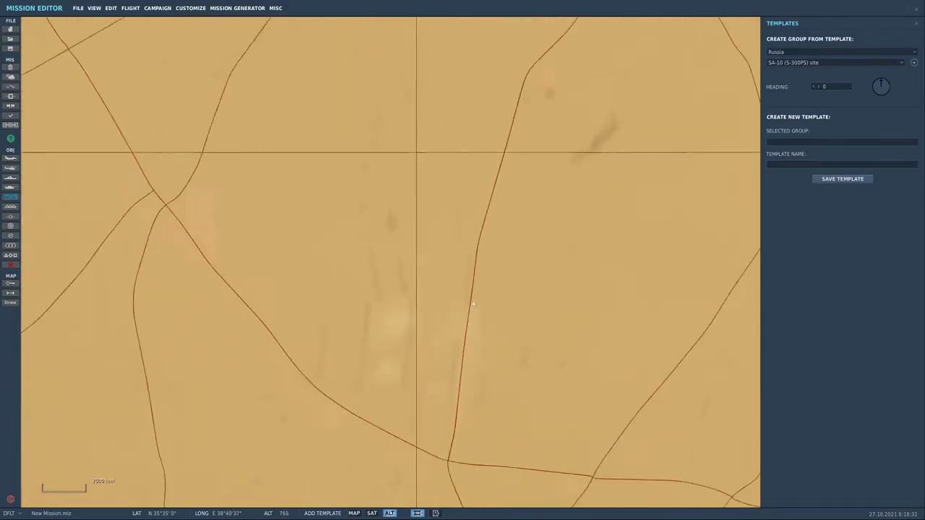
scroll(473, 293, down, 3)
scroll(477, 230, up, 2)
right_drag(409, 121, 311, 317)
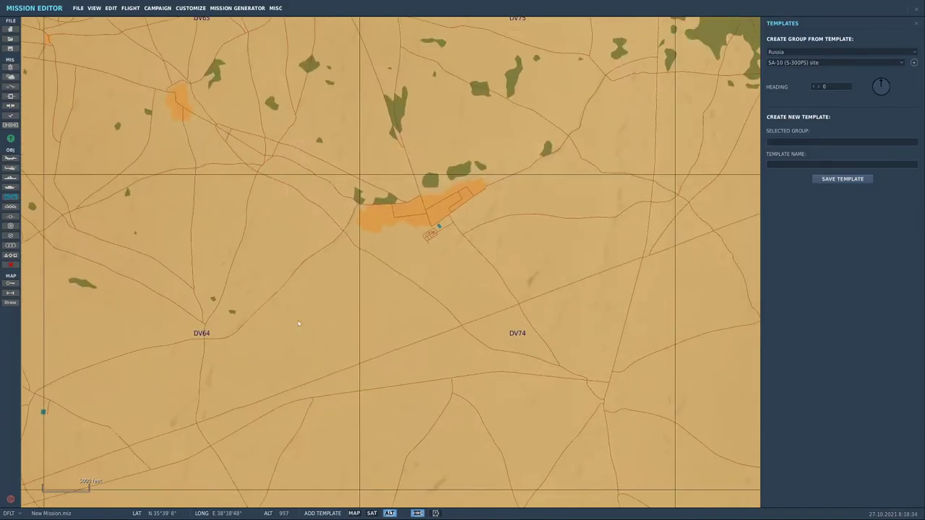
click(479, 290)
Examine the unit layout of the placed SA-10 site and review the country and Russian template lists
scroll(448, 245, up, 8)
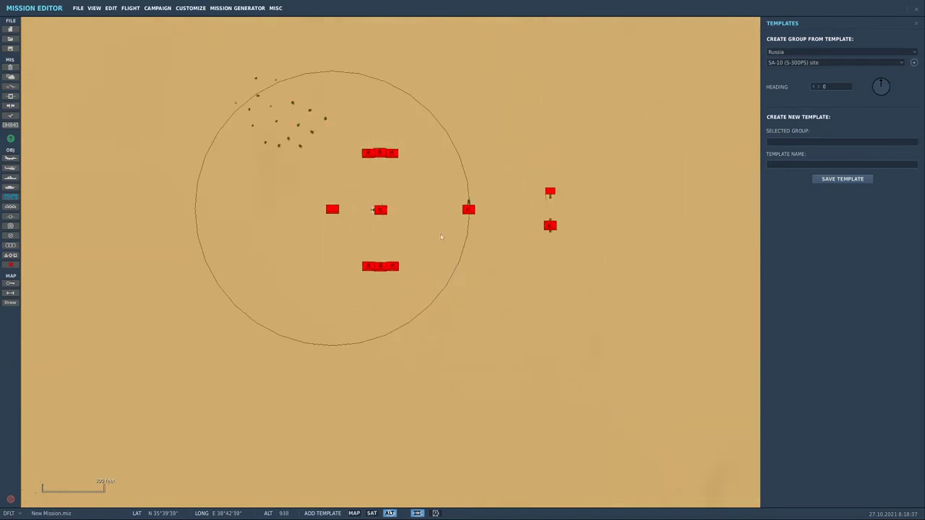
scroll(412, 194, up, 1)
right_drag(462, 199, 455, 243)
scroll(455, 246, down, 10)
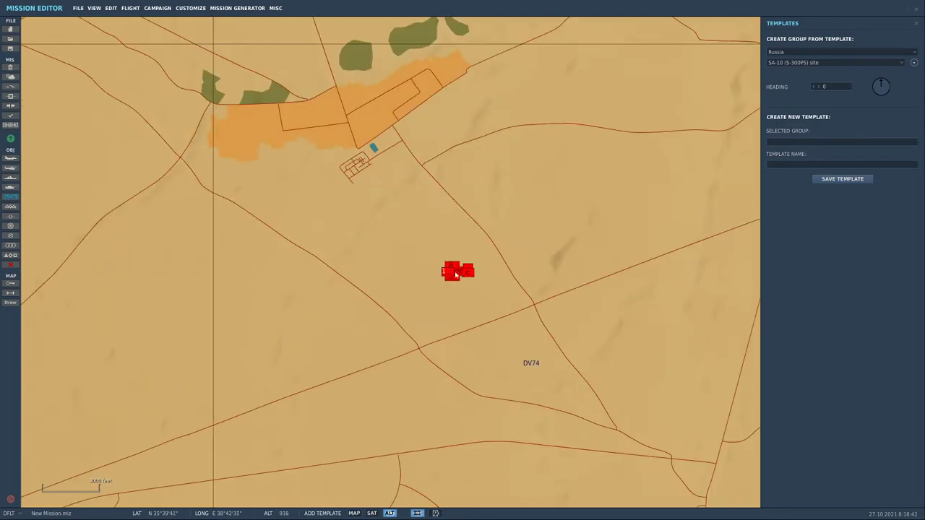
scroll(484, 291, down, 3)
scroll(491, 296, up, 12)
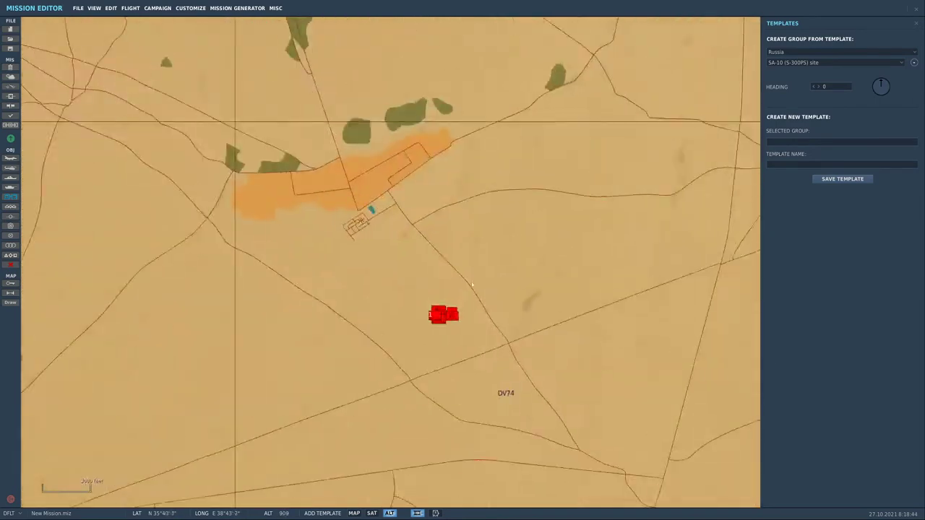
right_drag(419, 342, 608, 95)
click(789, 54)
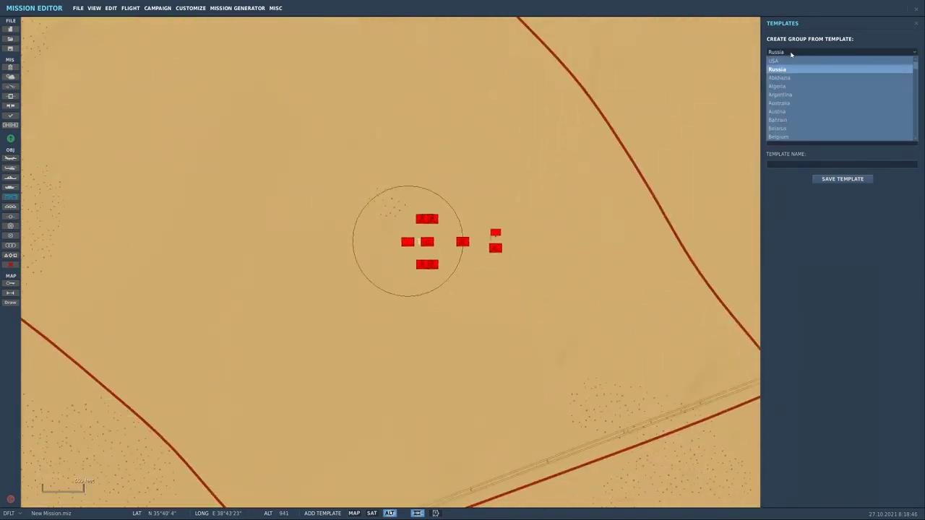
click(821, 56)
click(818, 64)
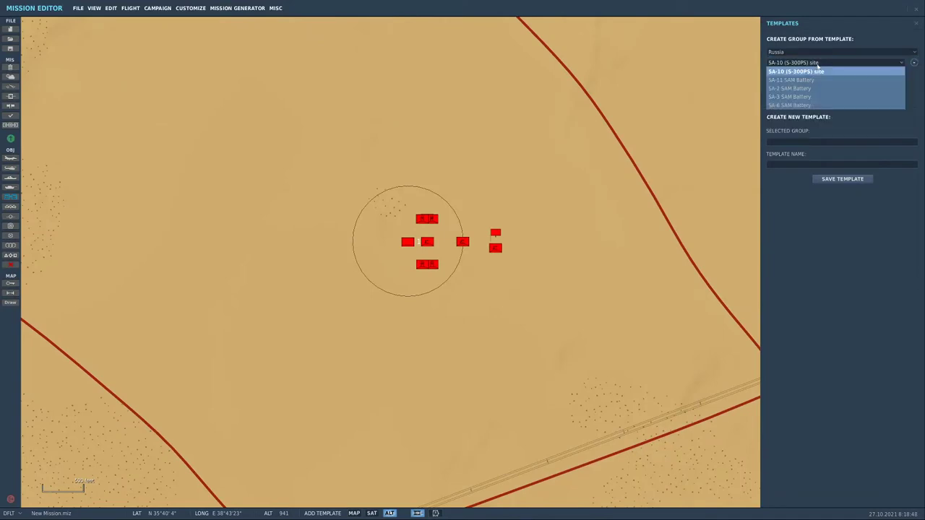
click(819, 71)
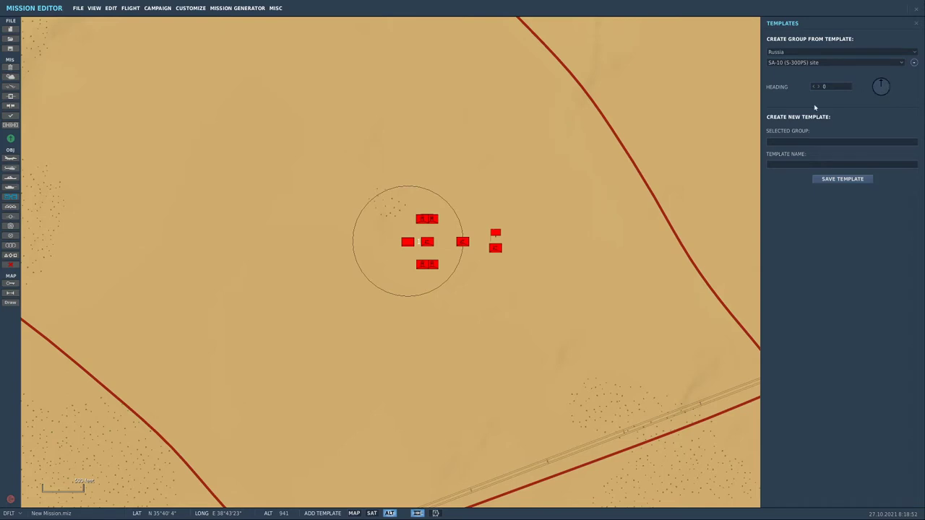
Rotate the placed SA-10 site to a heading of 134 and inspect its units
drag(882, 81, 924, 129)
scroll(425, 259, up, 10)
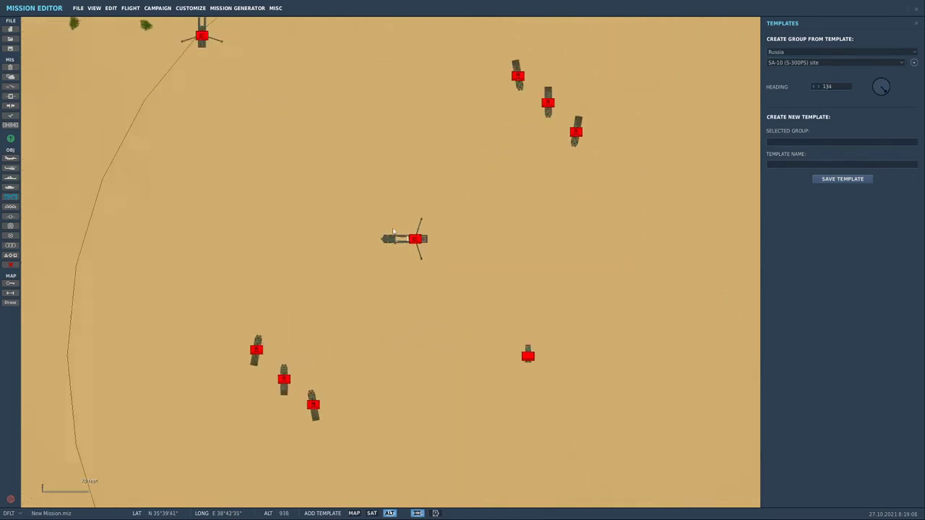
scroll(424, 239, up, 2)
scroll(449, 252, down, 10)
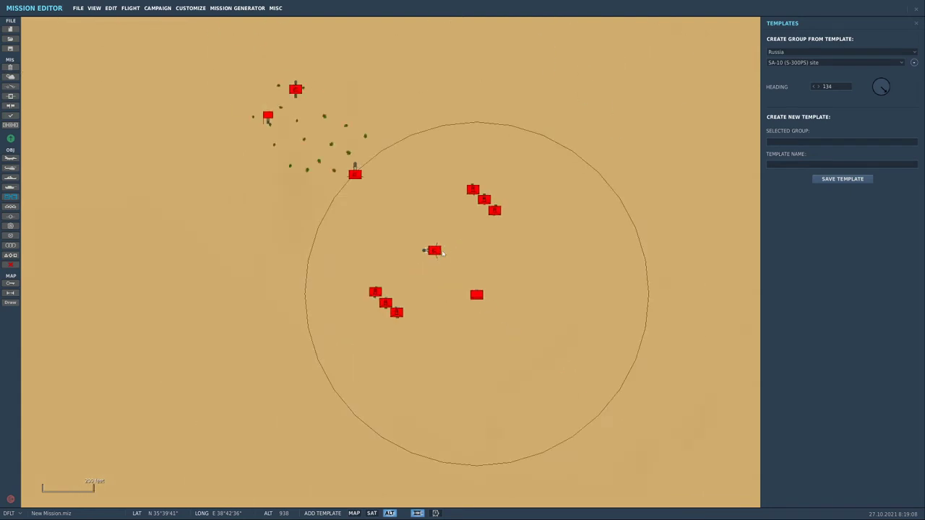
Set the SA-10 site's heading to 243 and choose the SA-11 SAM Battery template
drag(883, 88, 766, 145)
click(834, 62)
click(835, 83)
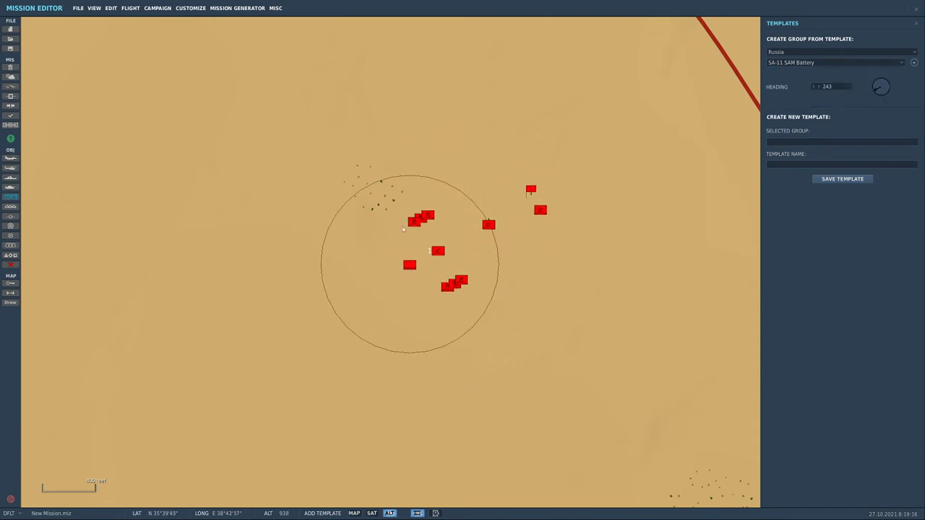
Place about two dozen overlapping Russian SA-11 SAM Batteries on and around the SA-10 site
click(292, 184)
right_drag(410, 195, 560, 197)
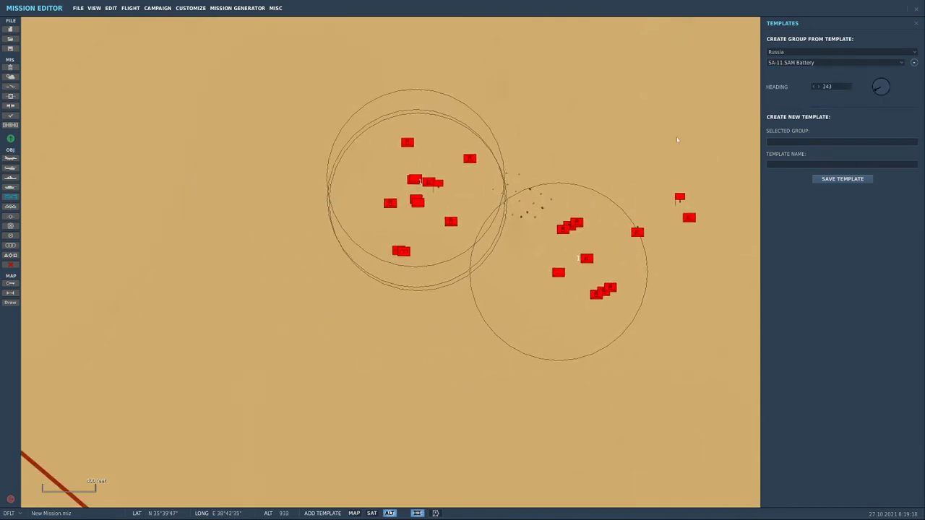
right_drag(358, 222, 337, 226)
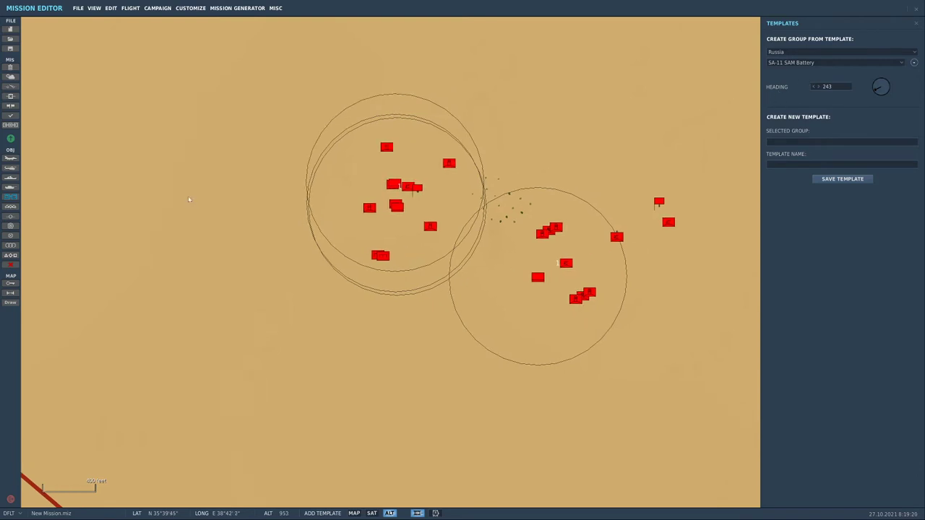
click(397, 186)
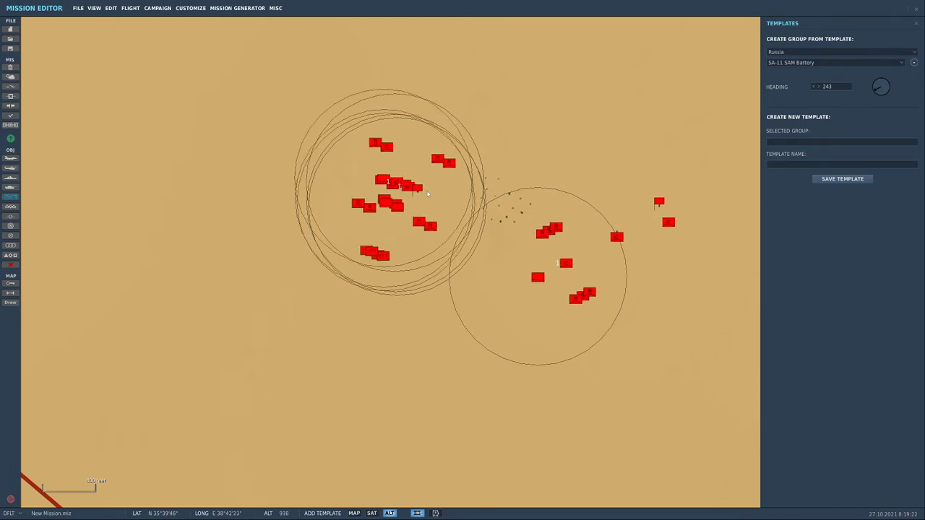
click(517, 128)
click(265, 237)
click(621, 141)
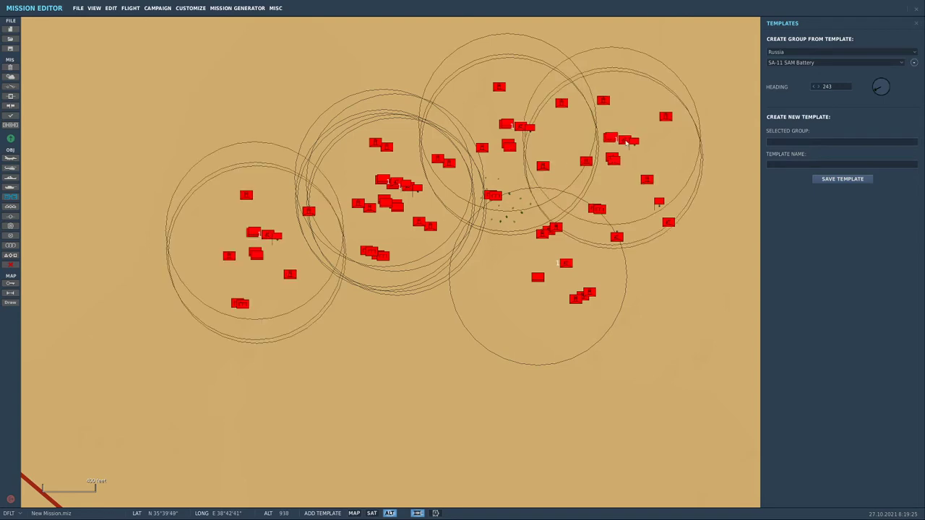
click(494, 322)
click(279, 230)
click(603, 298)
click(312, 274)
click(640, 188)
click(463, 310)
click(400, 229)
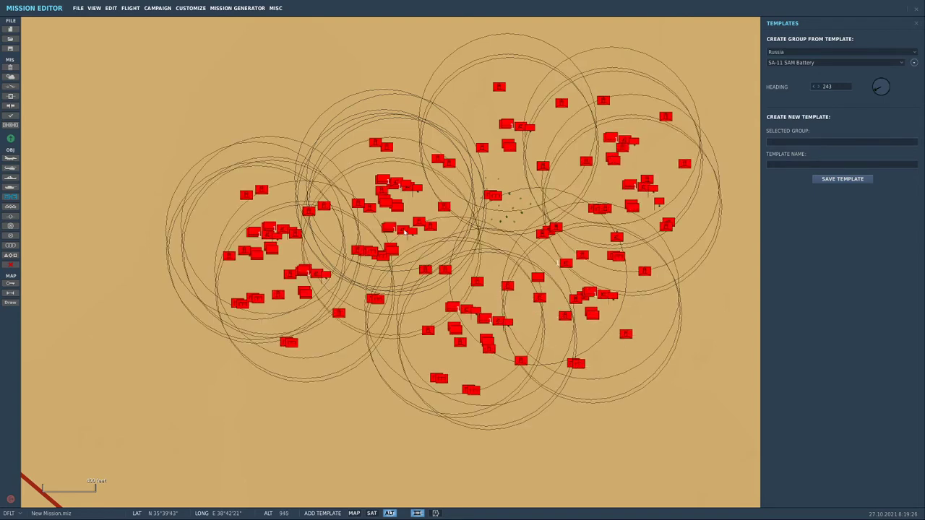
click(542, 159)
click(426, 262)
click(456, 151)
click(311, 140)
click(326, 70)
click(488, 71)
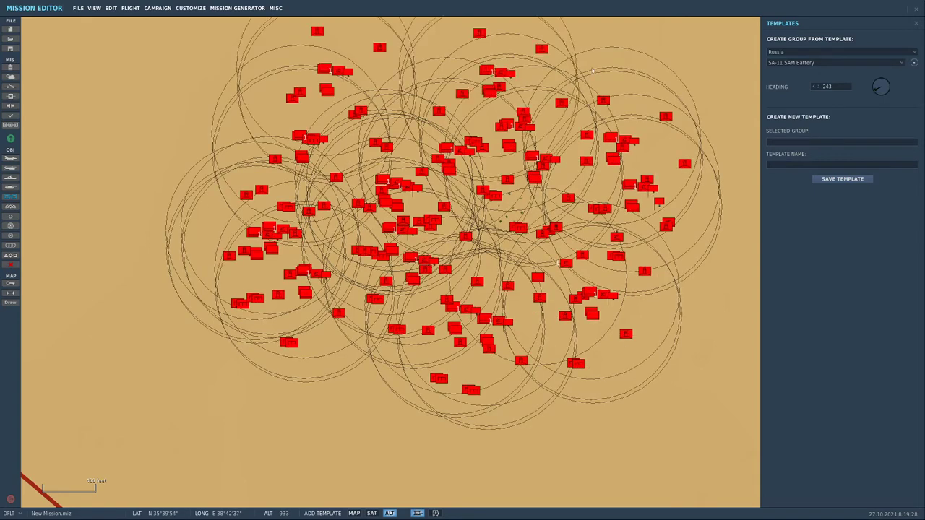
click(581, 58)
click(659, 88)
click(645, 233)
click(318, 208)
click(511, 174)
click(402, 121)
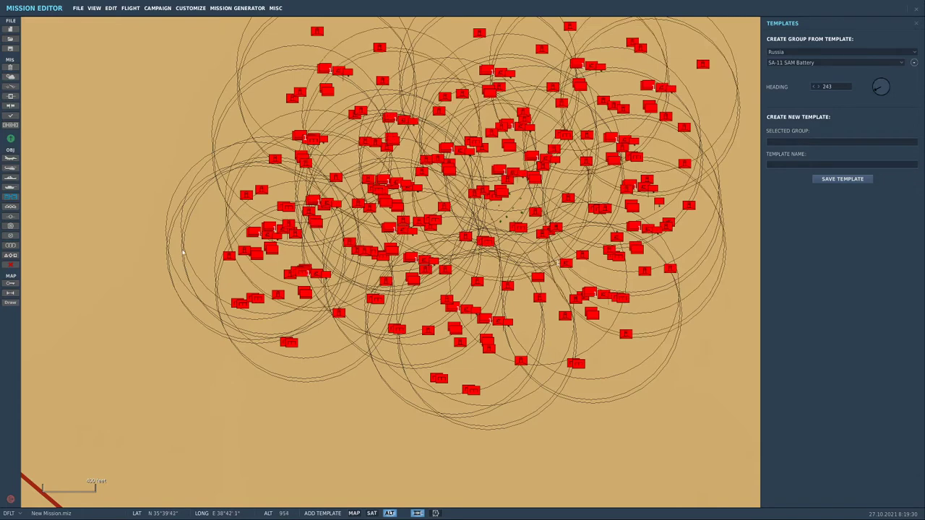
Leave template placement and delete all the Russian SAM groups from the map one after another
click(11, 197)
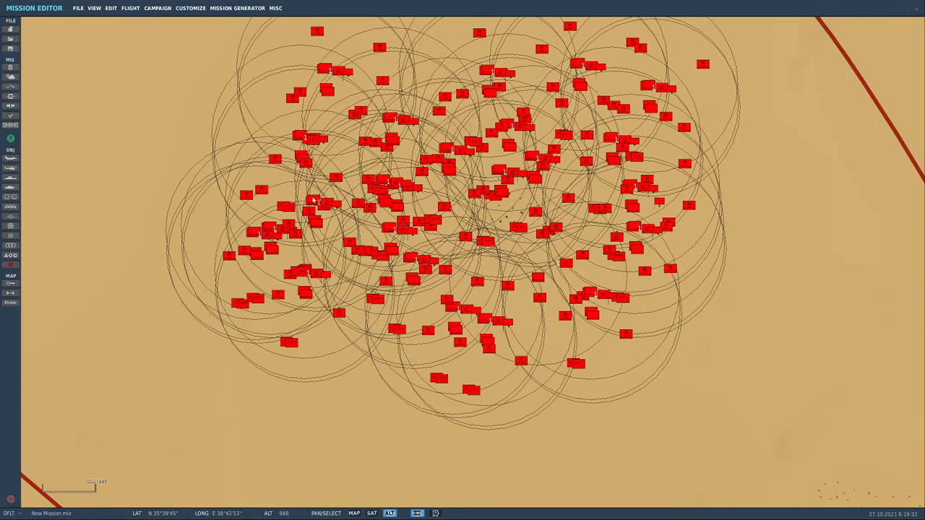
click(314, 200)
key(Delete)
click(279, 229)
key(Delete)
click(388, 227)
key(Delete)
click(401, 186)
key(Delete)
click(383, 182)
key(Delete)
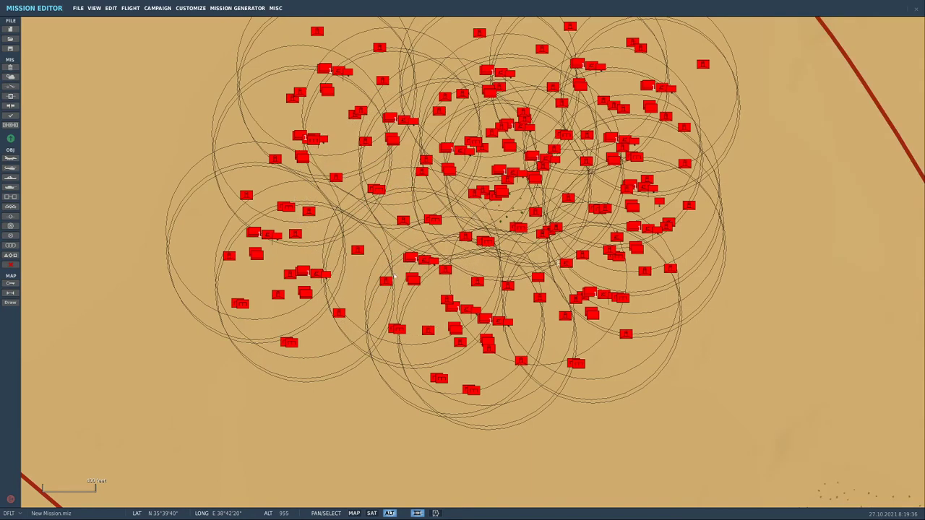
click(396, 281)
key(Delete)
click(466, 309)
key(Delete)
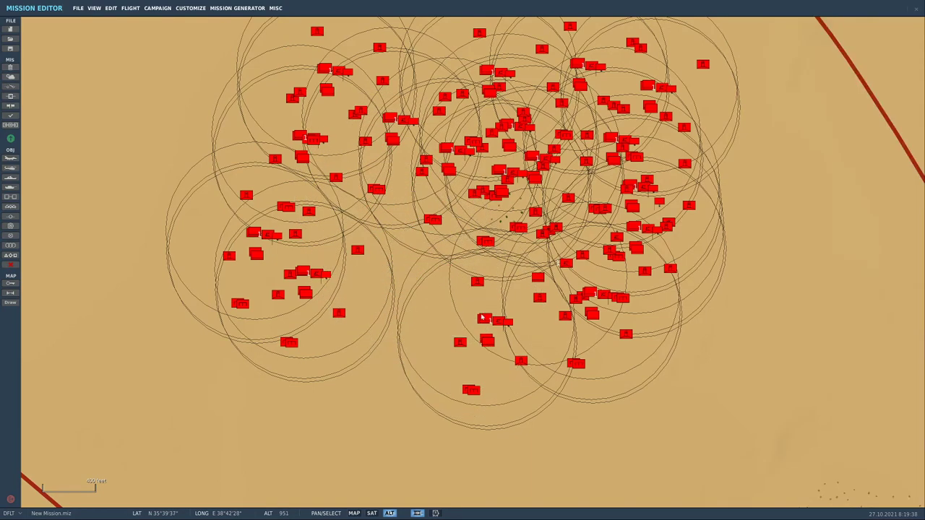
click(491, 322)
key(Delete)
click(538, 276)
key(Delete)
click(590, 293)
key(Delete)
click(616, 257)
key(Delete)
click(643, 228)
key(Delete)
click(594, 211)
key(Delete)
click(633, 154)
key(Delete)
click(517, 172)
key(Delete)
key(Delete)
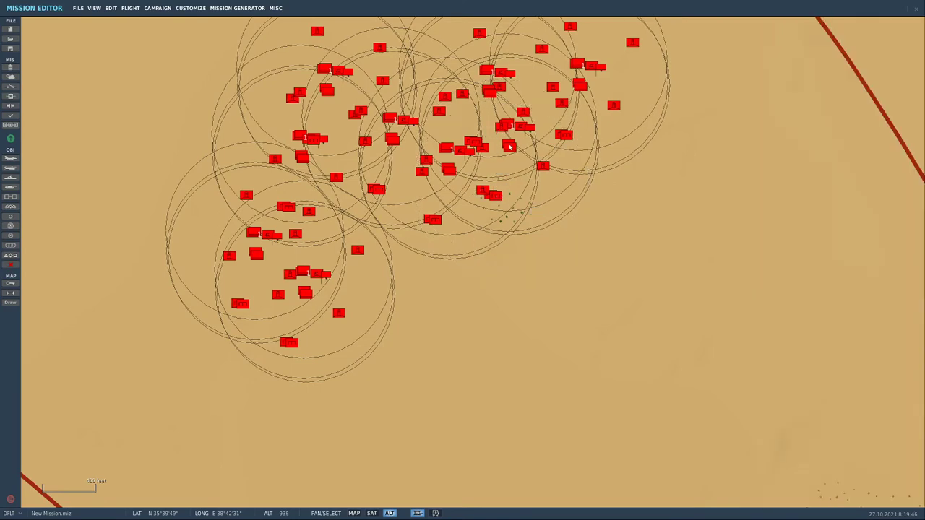
click(509, 147)
key(Delete)
click(501, 126)
key(Delete)
click(524, 112)
key(Delete)
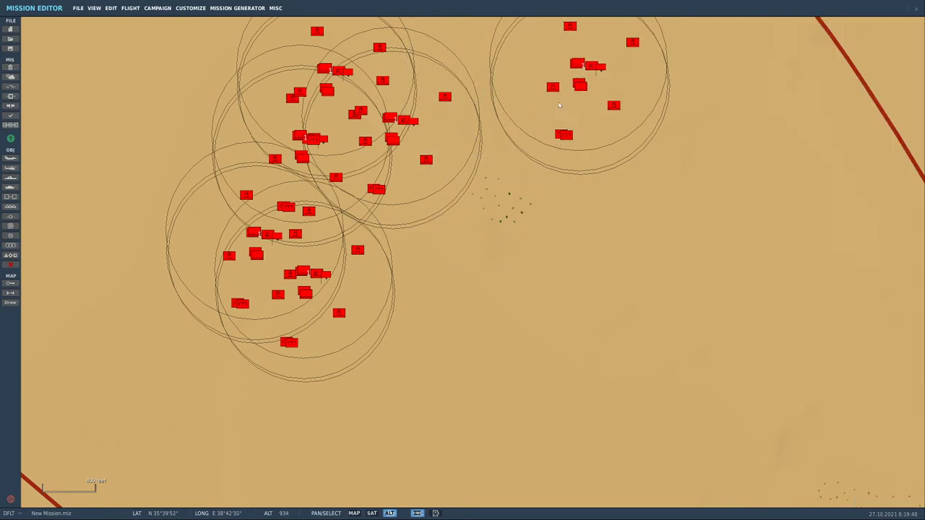
click(553, 88)
key(Delete)
click(444, 97)
key(Delete)
click(354, 115)
key(Delete)
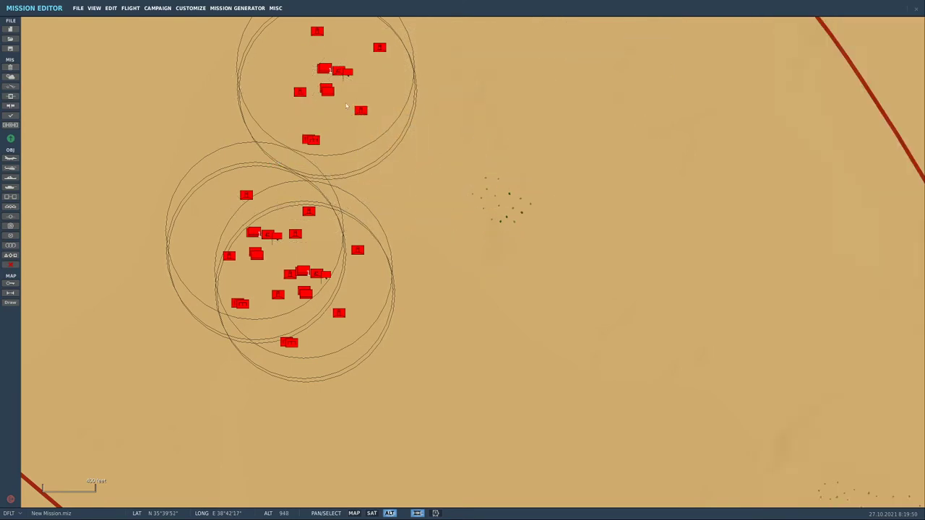
click(338, 75)
key(Delete)
click(294, 232)
key(Delete)
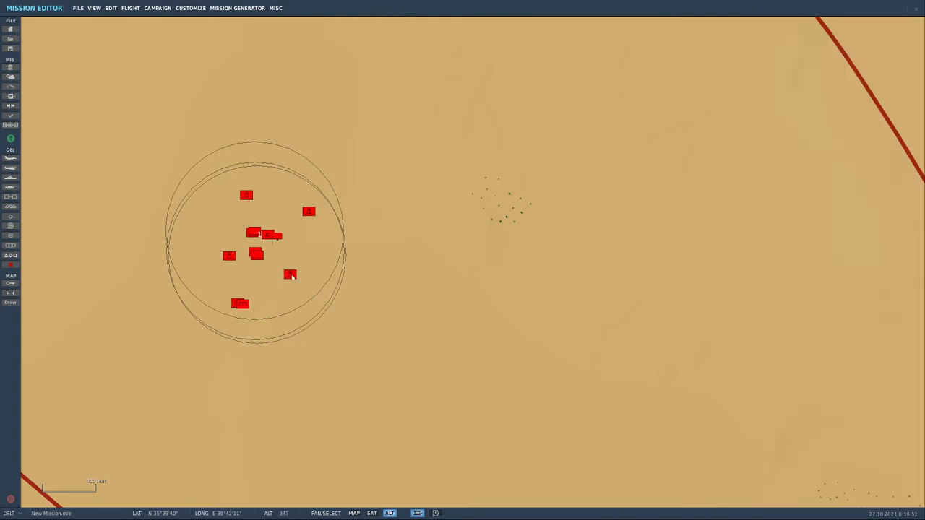
click(292, 276)
key(Delete)
Place a new naval group in the open sea west of the Syrian map's coastline
drag(227, 326, 156, 302)
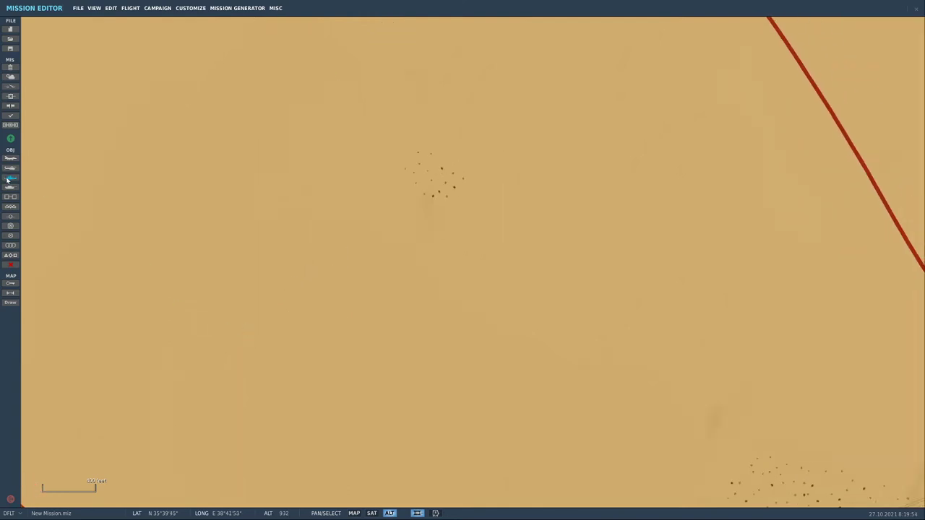
click(10, 186)
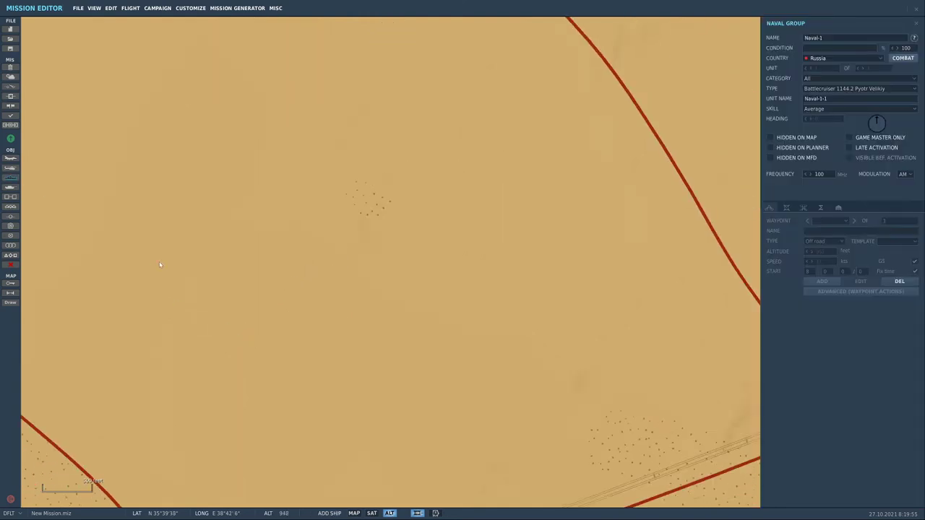
click(8, 177)
scroll(364, 207, down, 6)
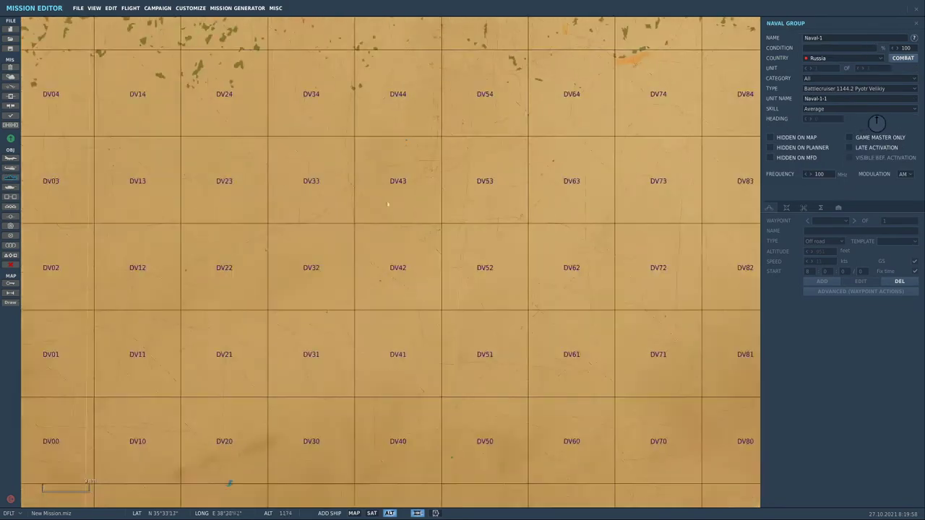
scroll(364, 208, down, 3)
drag(137, 224, 297, 202)
drag(146, 327, 737, 119)
drag(181, 304, 614, 223)
scroll(318, 228, up, 3)
click(356, 216)
scroll(346, 215, up, 8)
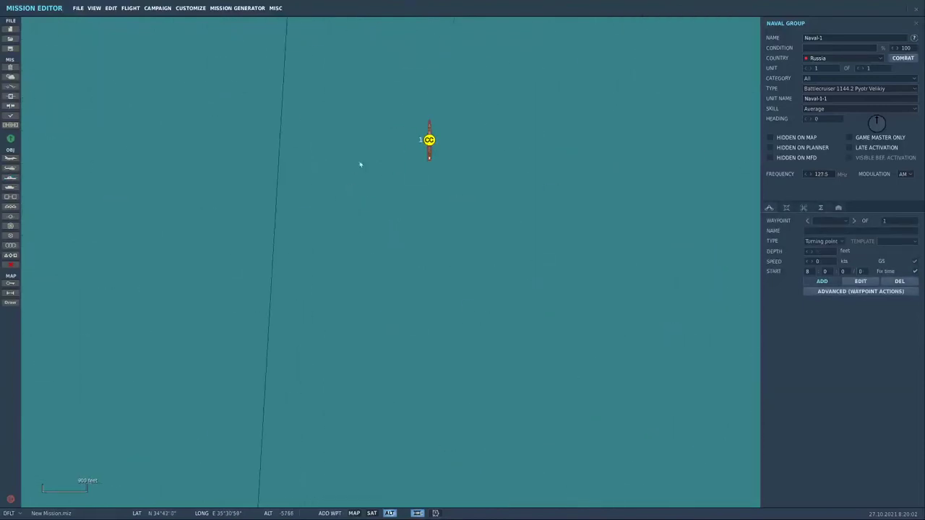
scroll(405, 144, up, 4)
scroll(454, 161, down, 2)
Set the naval group's country to USA and its ship type to CV-59 Forrestal
click(826, 59)
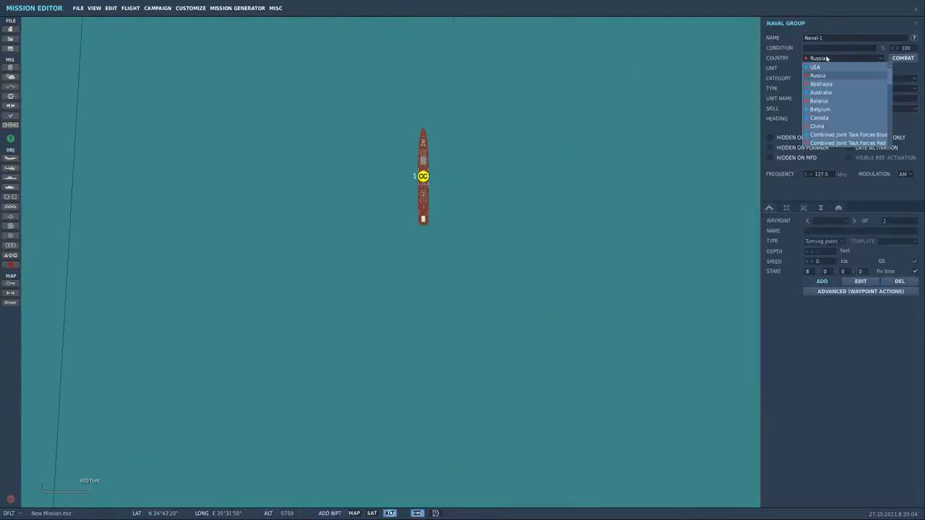
click(828, 67)
click(862, 88)
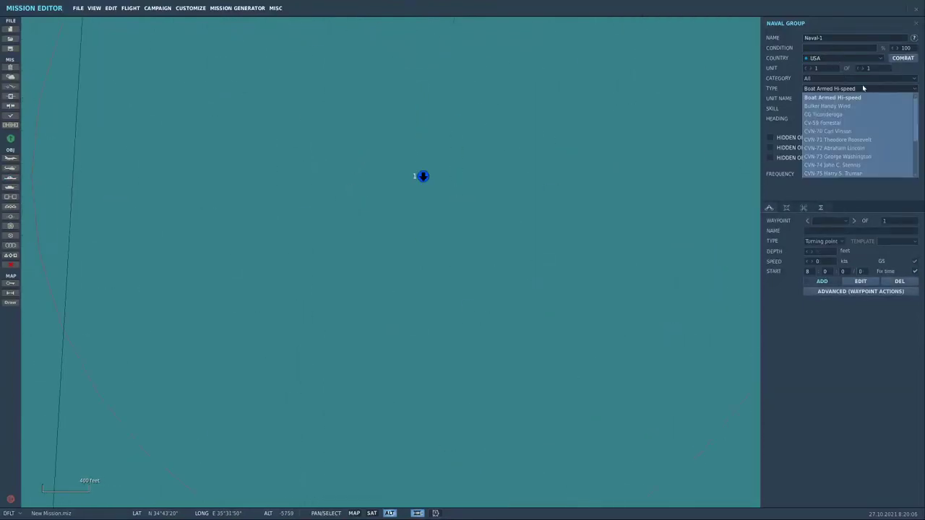
click(840, 123)
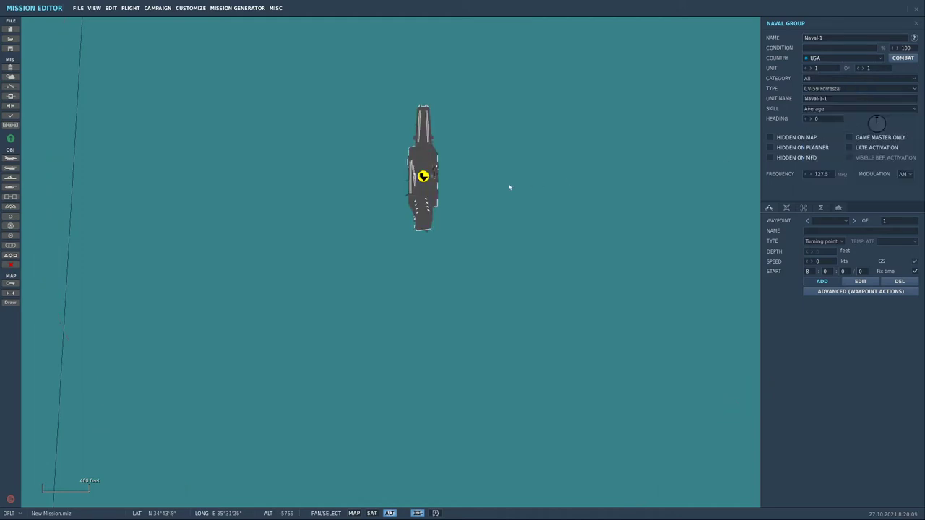
scroll(430, 151, up, 3)
scroll(474, 117, down, 3)
Increase the carrier group to six units
click(864, 68)
click(864, 68)
click(864, 68)
scroll(722, 133, down, 2)
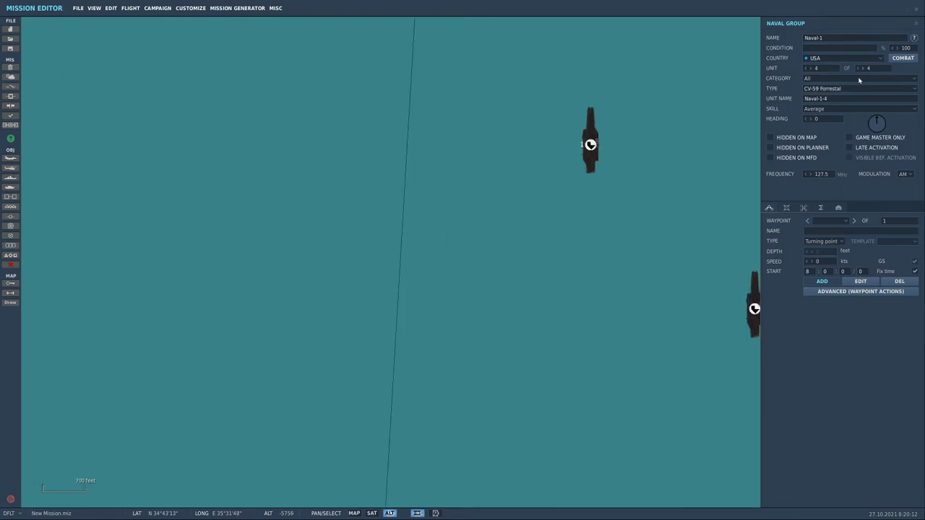
drag(725, 178, 491, 117)
scroll(492, 117, down, 4)
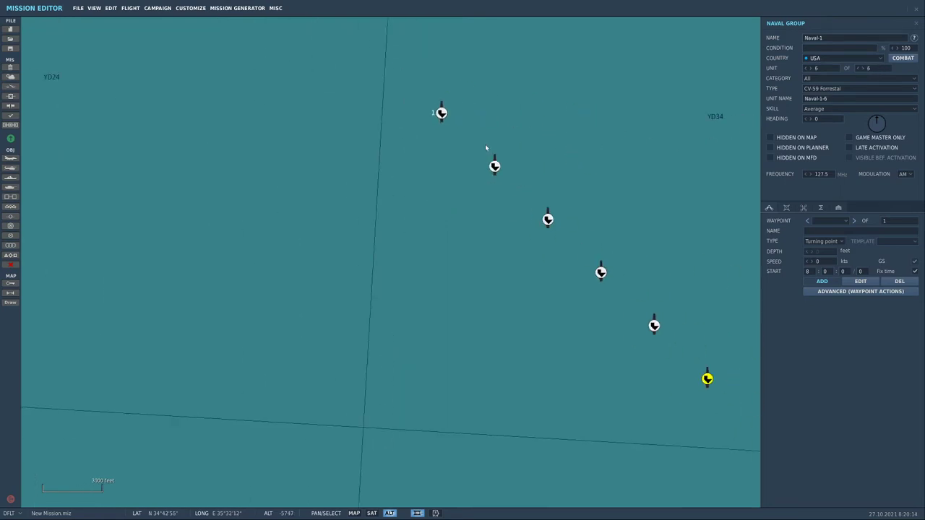
drag(599, 162, 493, 184)
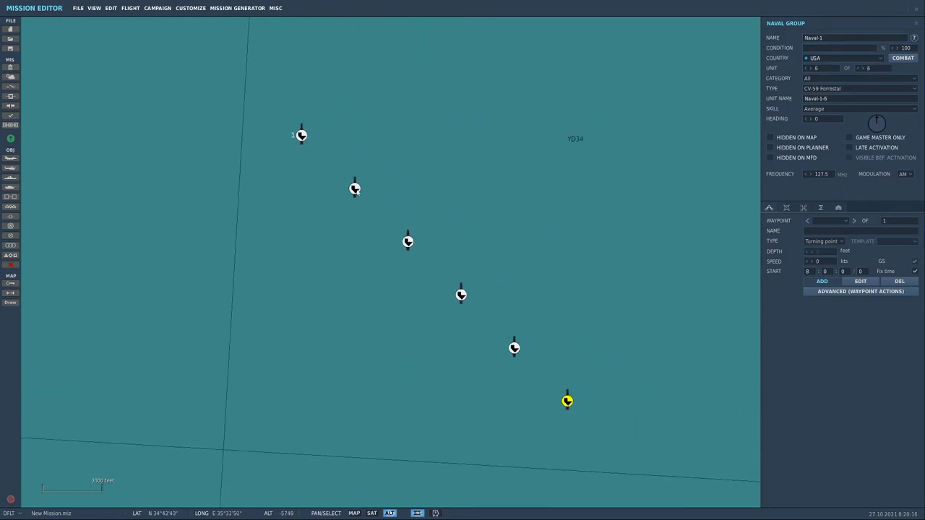
Change the naval group's second unit to CG Ticonderoga and its third unit to LHA-1 Tarawa
click(355, 189)
click(823, 88)
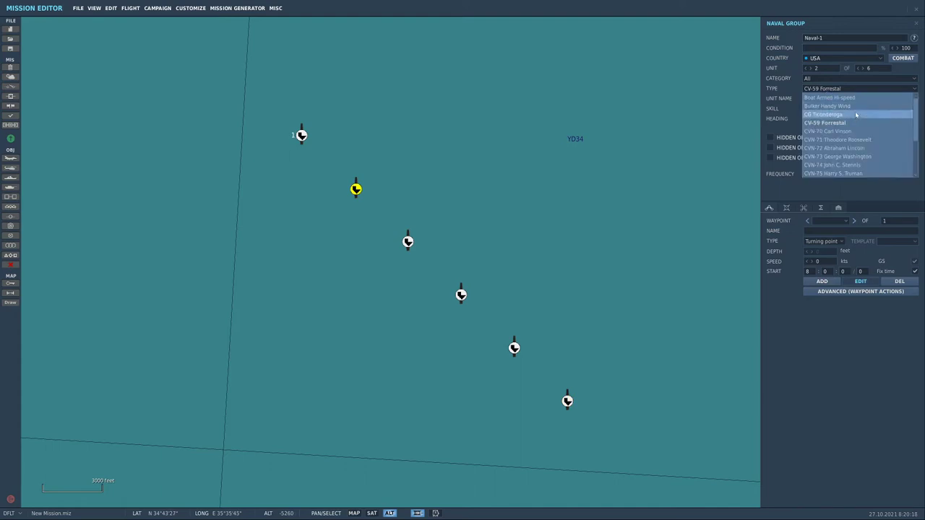
click(855, 115)
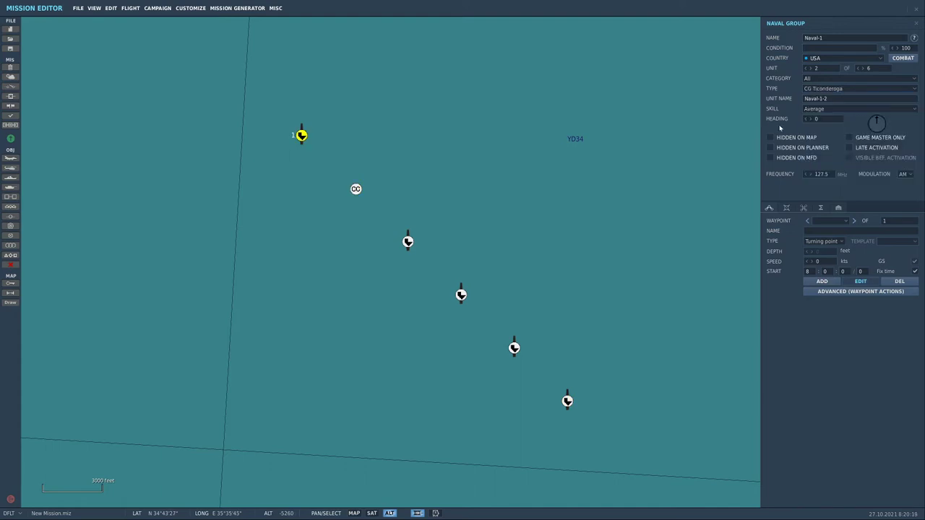
click(409, 241)
click(836, 87)
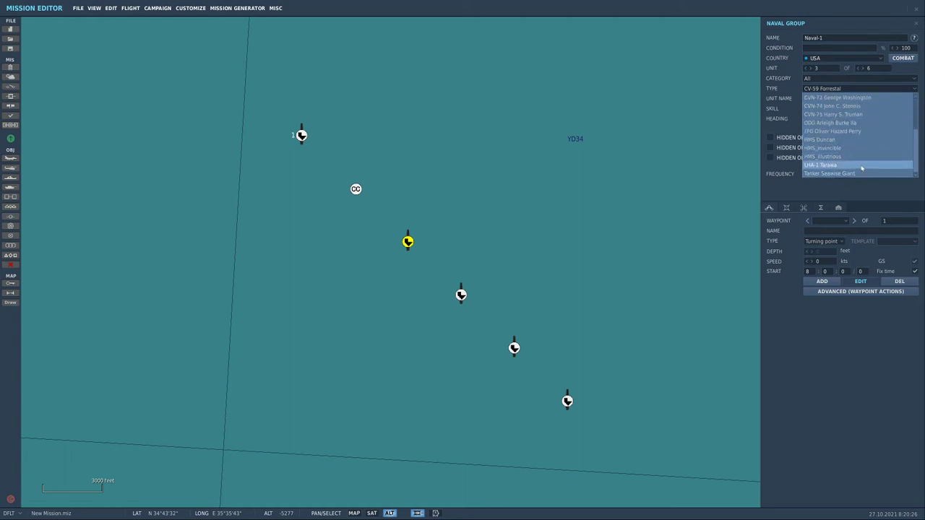
click(858, 165)
Change the naval group's fourth unit to HMS Duncan and its fifth unit to HMS_Invincible
click(461, 295)
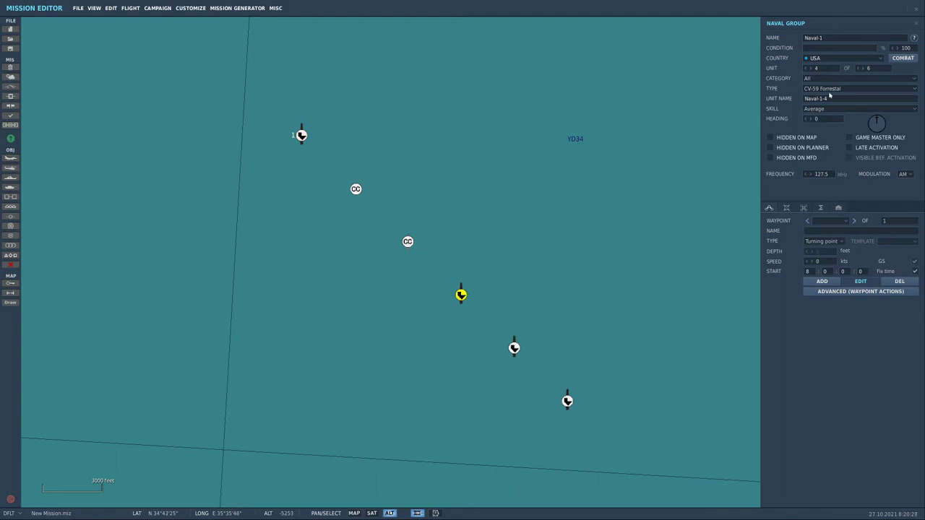
click(831, 88)
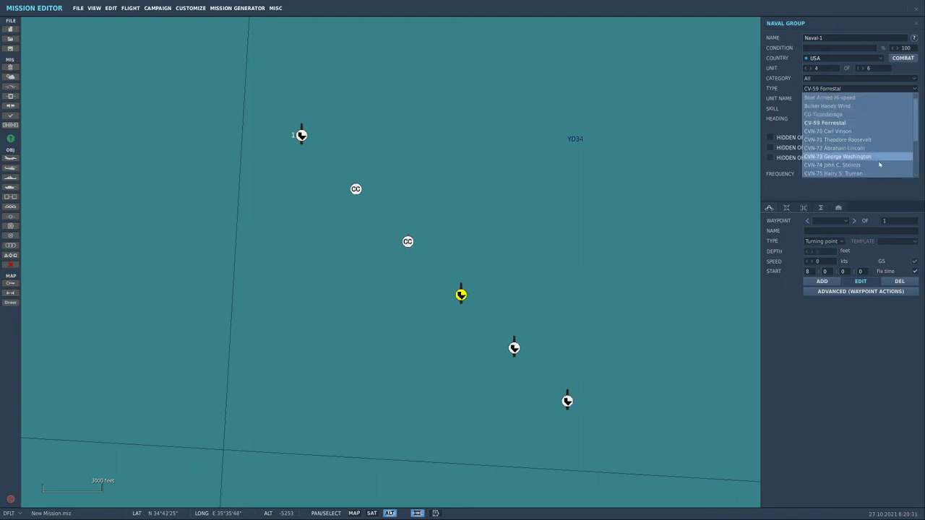
scroll(880, 165, down, 2)
click(838, 149)
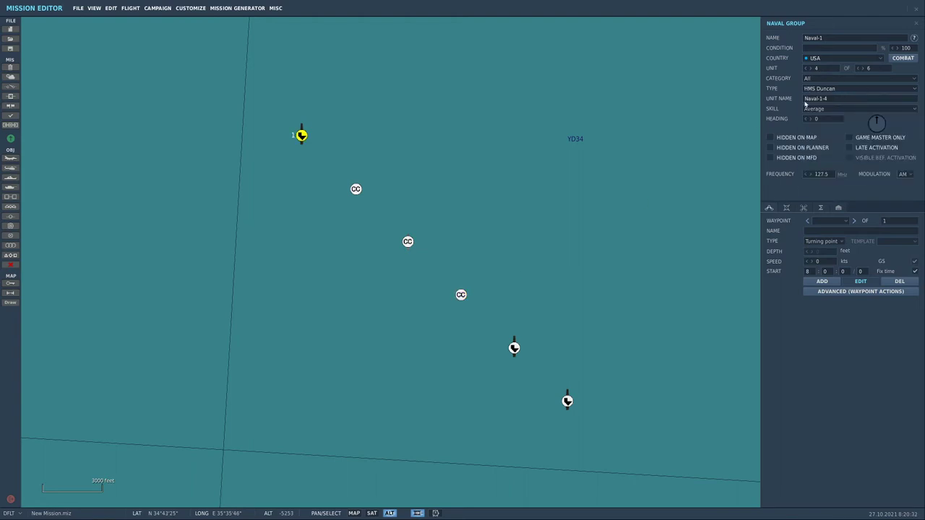
click(514, 347)
click(816, 88)
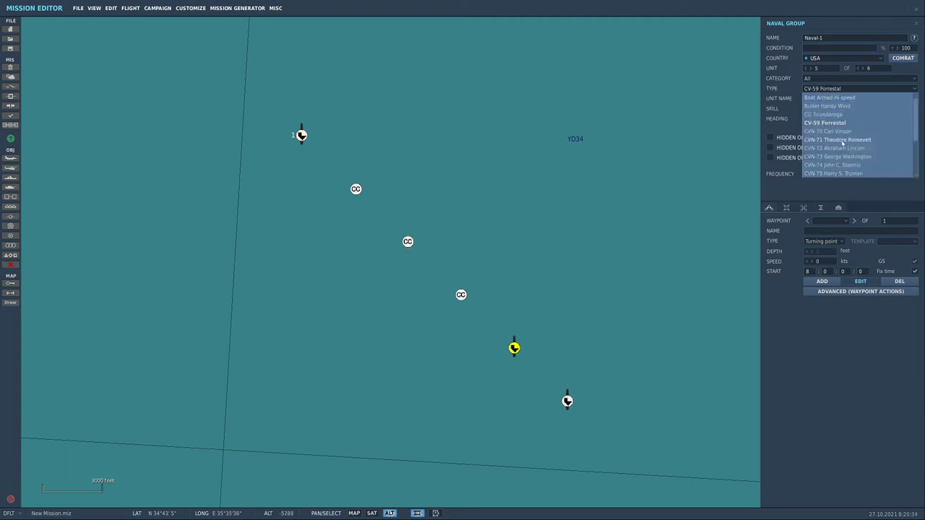
click(851, 149)
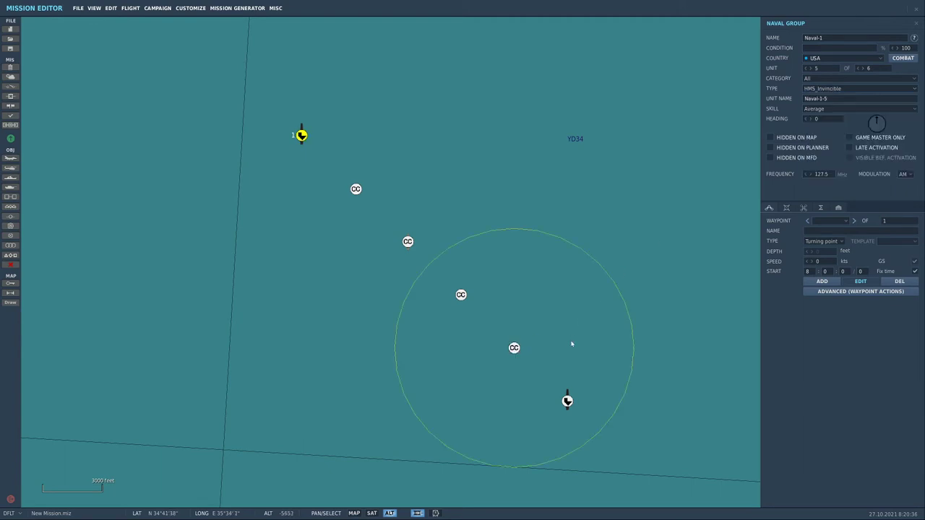
Change the naval group's sixth unit to DDG Arleigh Burke IIa
click(572, 400)
click(570, 401)
click(849, 89)
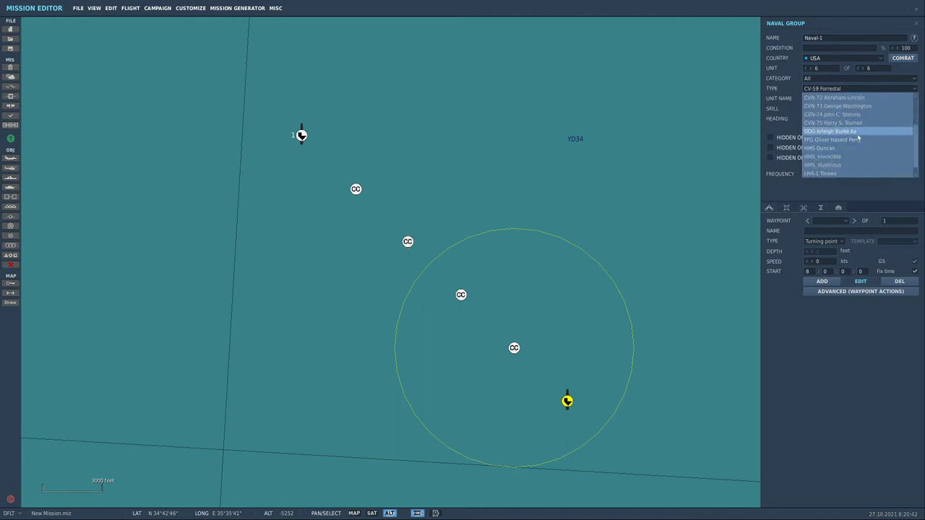
click(839, 146)
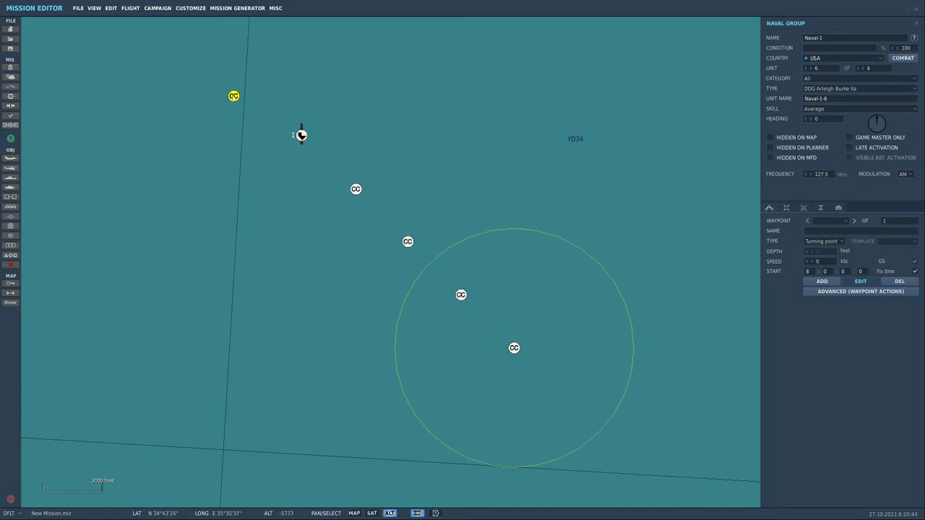
Move the five escort ships from their diagonal line into a ring around the Forrestal carrier
click(359, 191)
drag(359, 191, 374, 139)
scroll(390, 189, down, 1)
drag(465, 331, 440, 196)
drag(515, 388, 429, 315)
click(554, 434)
drag(552, 432, 309, 303)
click(384, 268)
click(371, 245)
drag(288, 240, 482, 281)
click(549, 282)
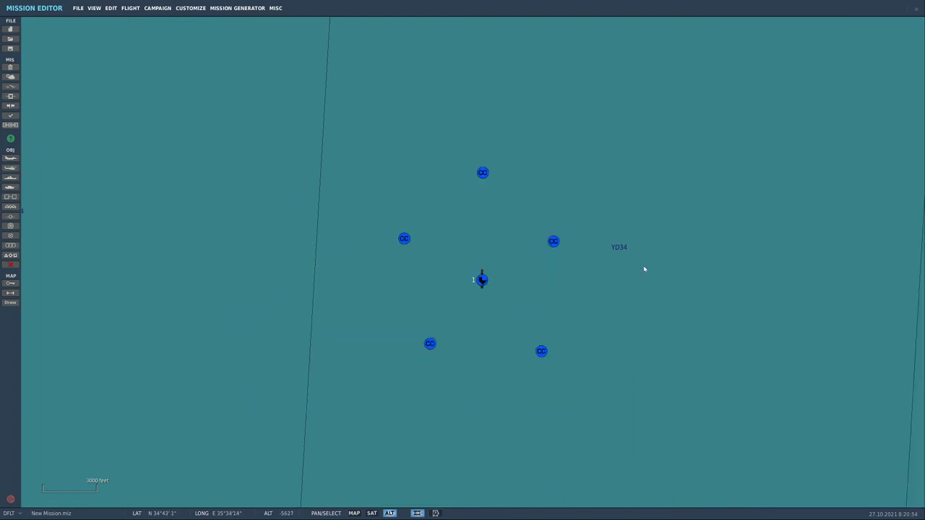
Replace the HMS_Invincible escort with another ship type from the USA list
drag(621, 276, 586, 299)
scroll(452, 300, up, 5)
scroll(634, 205, down, 1)
scroll(636, 208, down, 2)
scroll(548, 237, up, 1)
drag(435, 389, 415, 393)
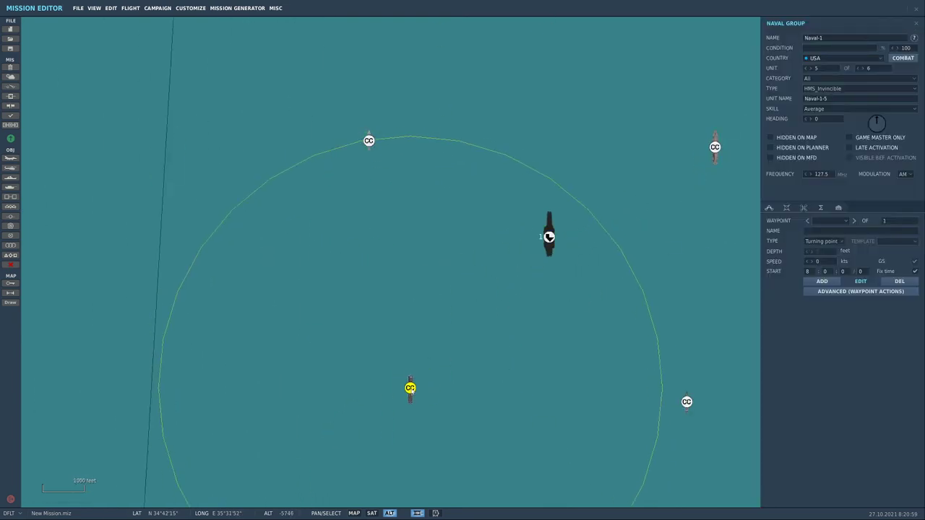
click(875, 89)
click(819, 157)
click(502, 258)
Spread the escort ships farther out around the carrier to loosen the formation
scroll(536, 116, down, 3)
drag(578, 109, 497, 237)
click(389, 254)
drag(388, 254, 378, 255)
click(454, 206)
drag(461, 192, 458, 203)
drag(525, 255, 529, 255)
drag(463, 205, 512, 204)
drag(529, 255, 560, 293)
click(478, 225)
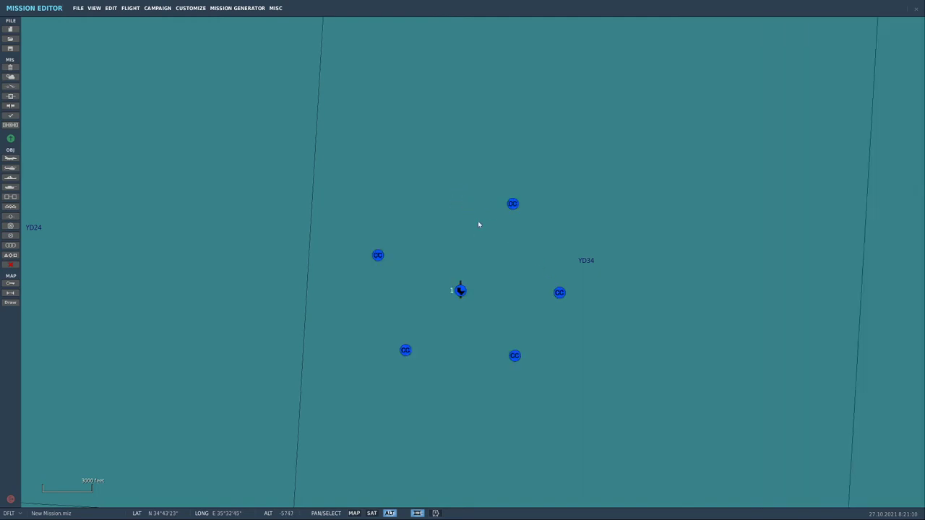
Save the Forrestal carrier group as a new template named CSG
click(460, 291)
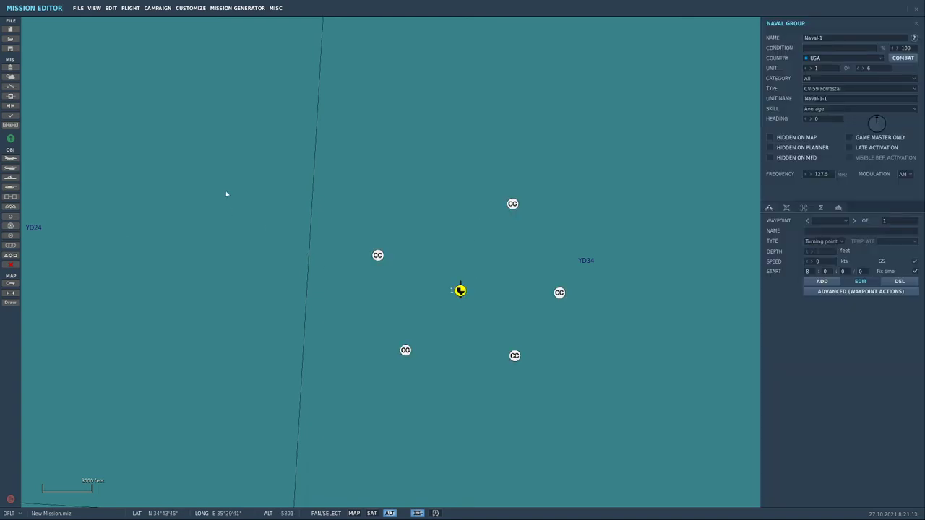
click(10, 197)
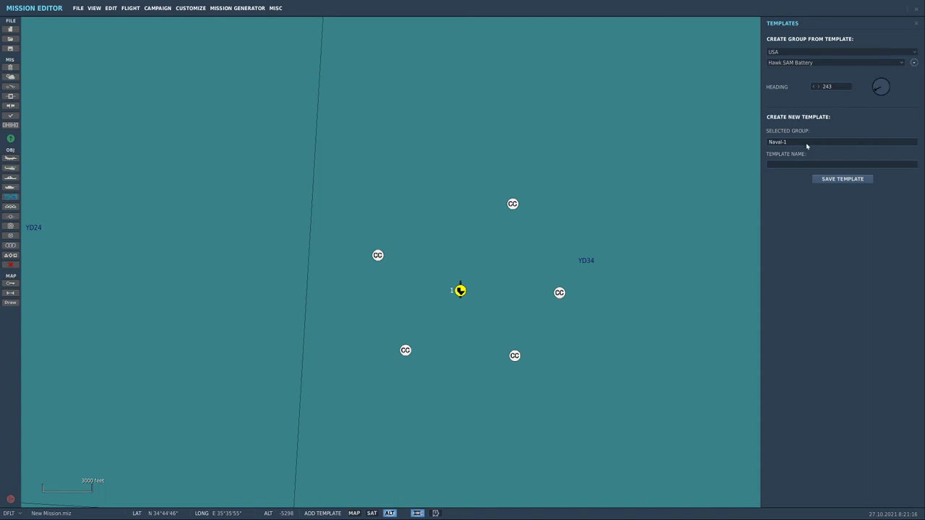
drag(799, 146, 771, 146)
click(797, 166)
key(BackSpace)
key(BackSpace)
key(BackSpace)
click(914, 63)
click(818, 165)
click(842, 179)
Place two more groups from the USA CSG template near the original, one at heading 243 and one at 225
scroll(603, 206, down, 2)
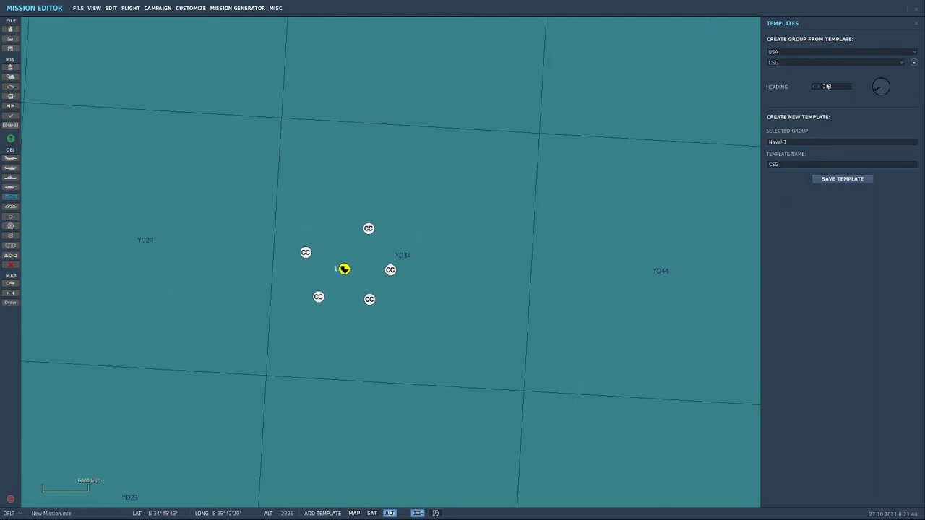
click(578, 272)
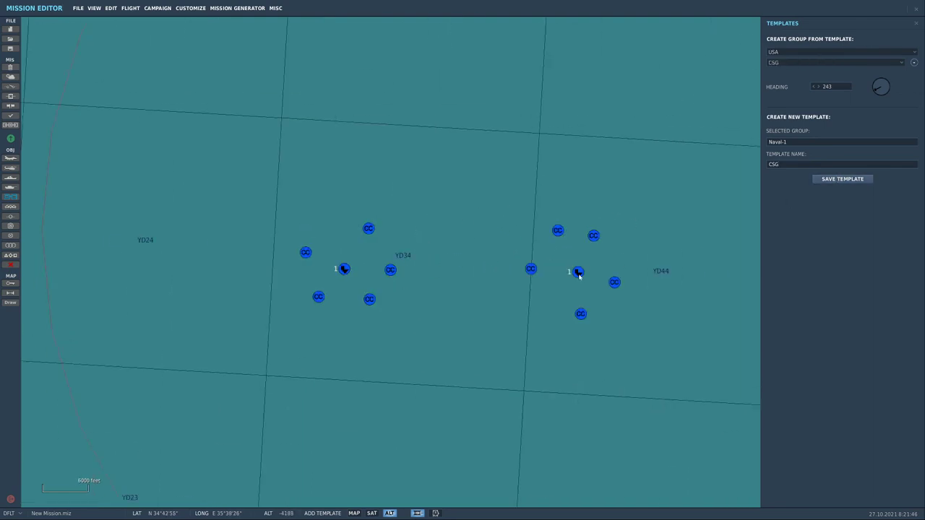
click(310, 112)
drag(880, 87, 794, 174)
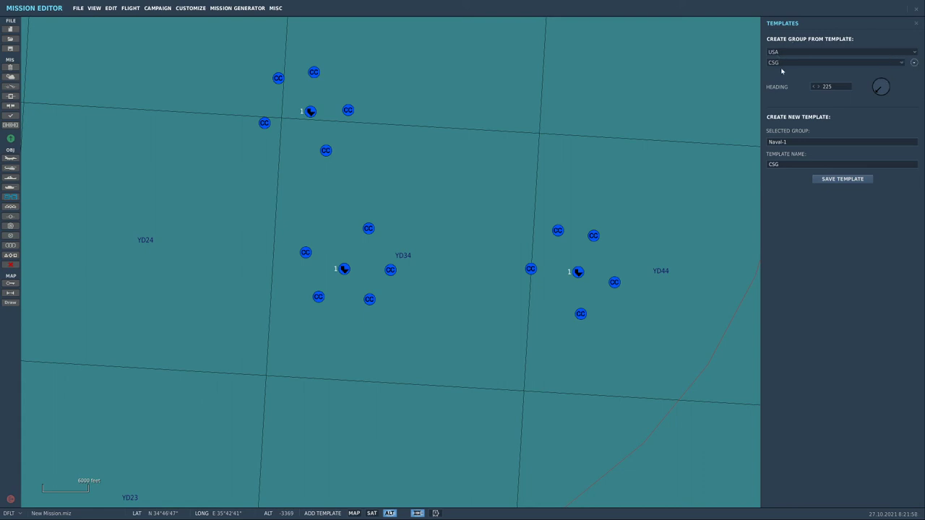
Delete the CSG template from the USA list, leave template placement and select the original carrier group
click(914, 63)
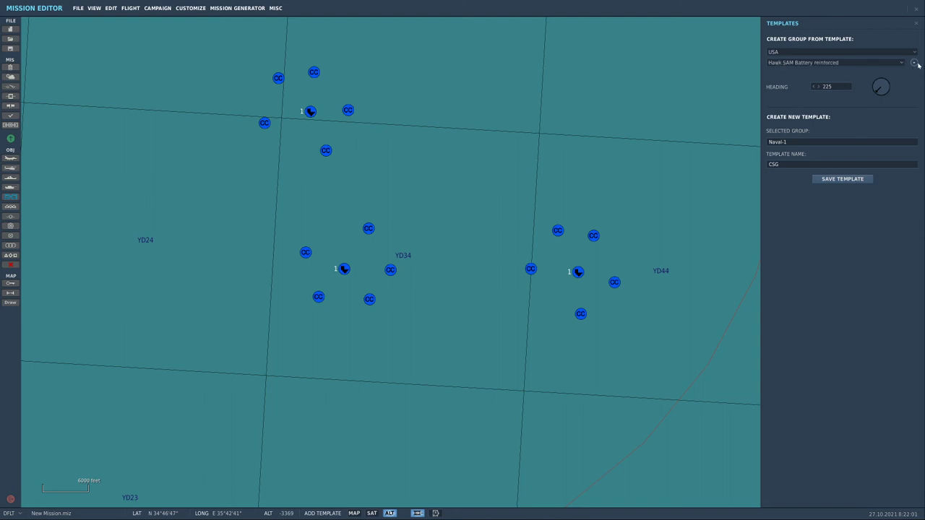
click(508, 110)
click(466, 279)
click(11, 197)
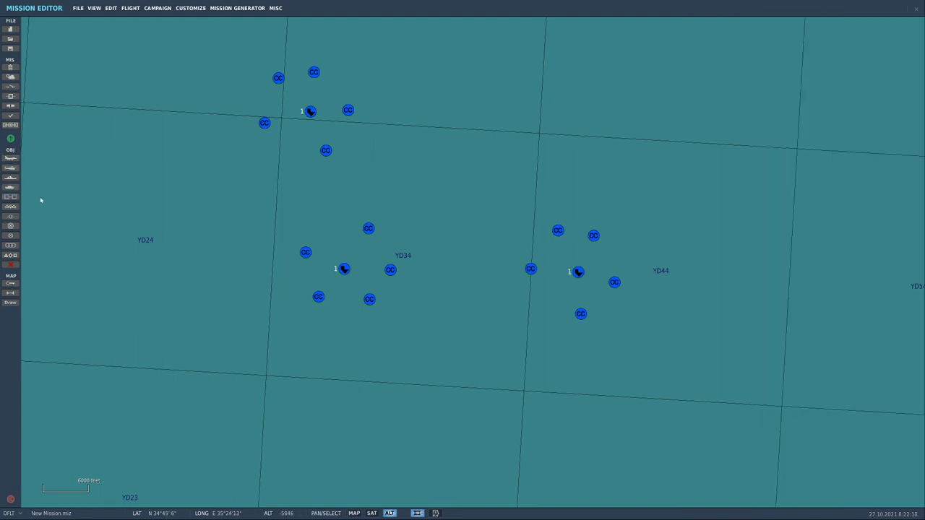
click(341, 268)
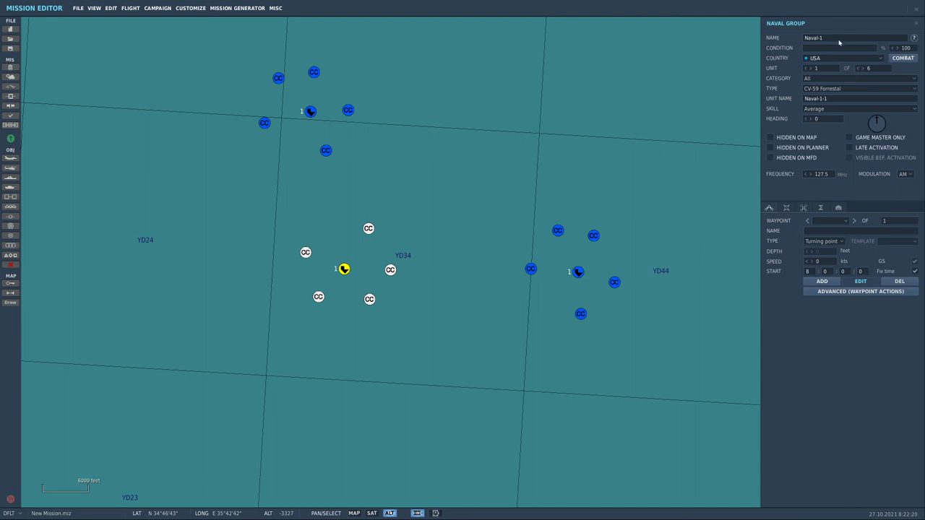